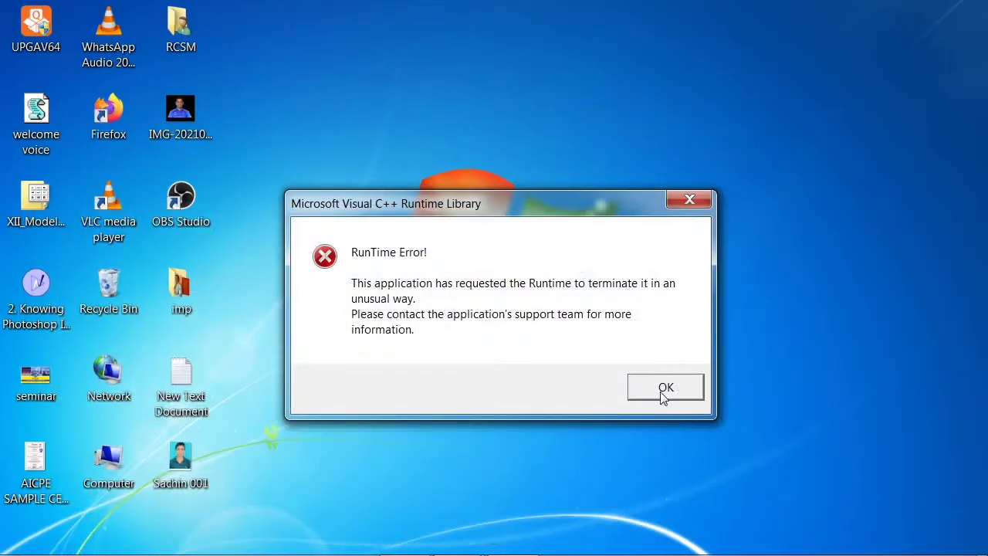
Dismiss the runtime error, switch between the two workbooks, and close the Under 14 window.
click(663, 390)
mouse_move(458, 537)
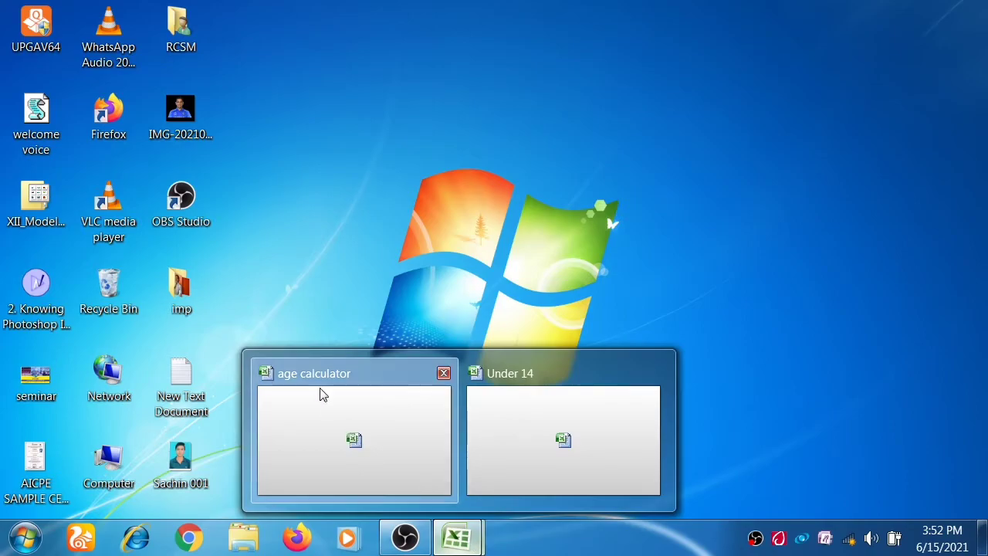
click(321, 391)
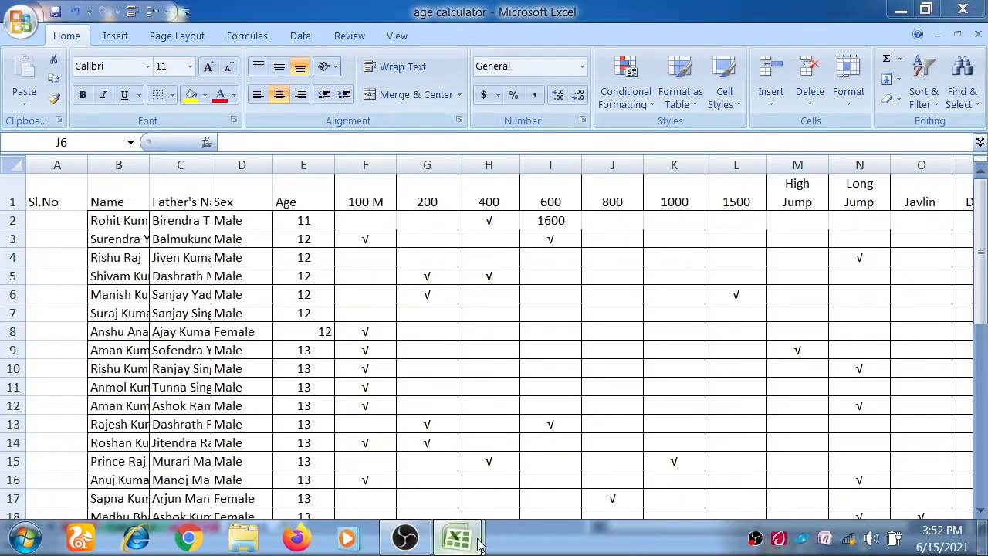
mouse_move(458, 538)
click(547, 456)
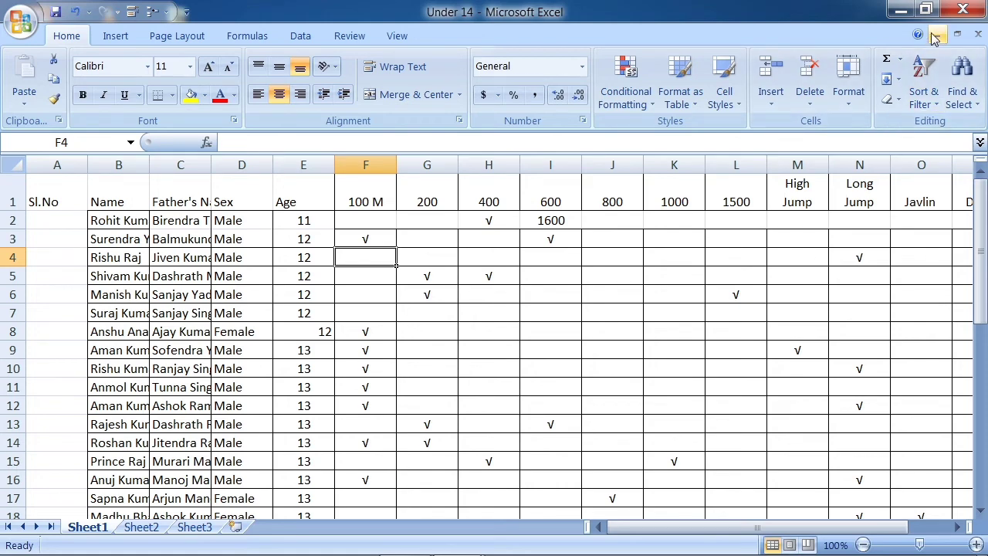
click(932, 34)
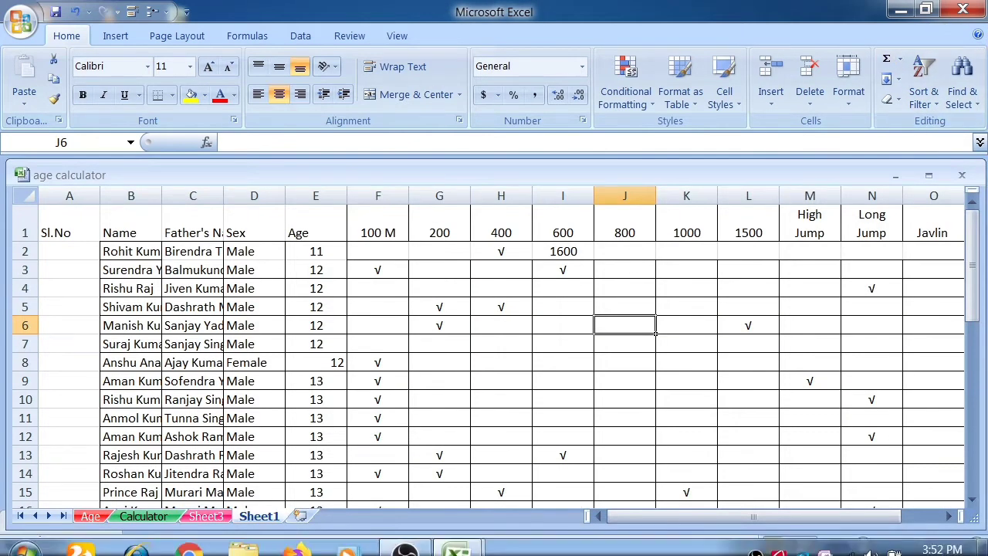
Delete Sheet1 from the age calculator workbook.
right_click(269, 517)
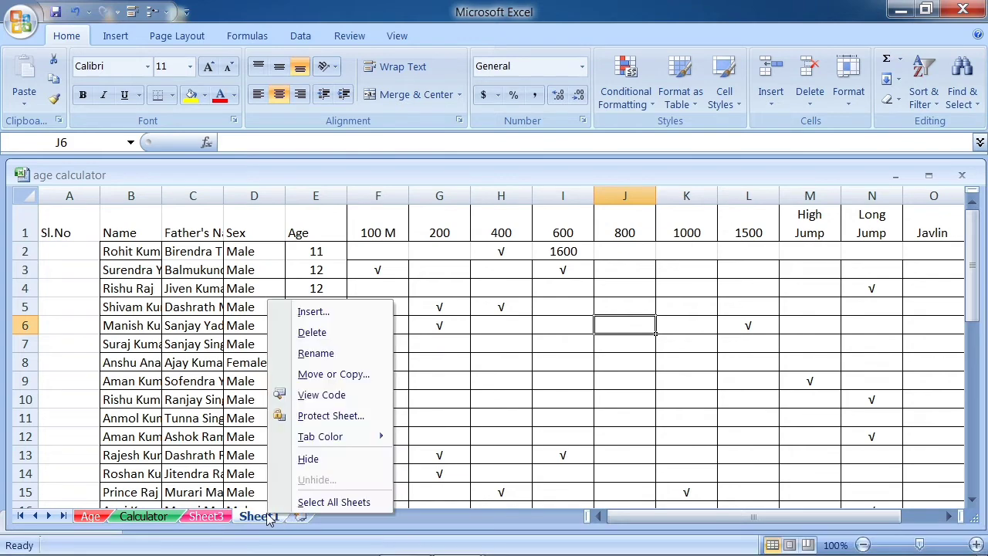
click(322, 332)
click(469, 337)
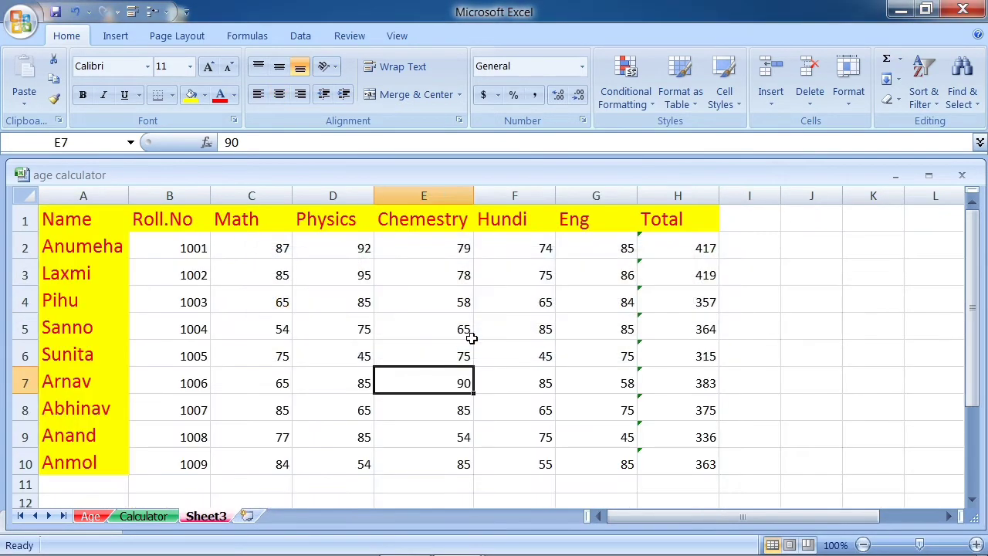
Select cells D6, B7, D8 and D4 in the student marks table.
click(360, 355)
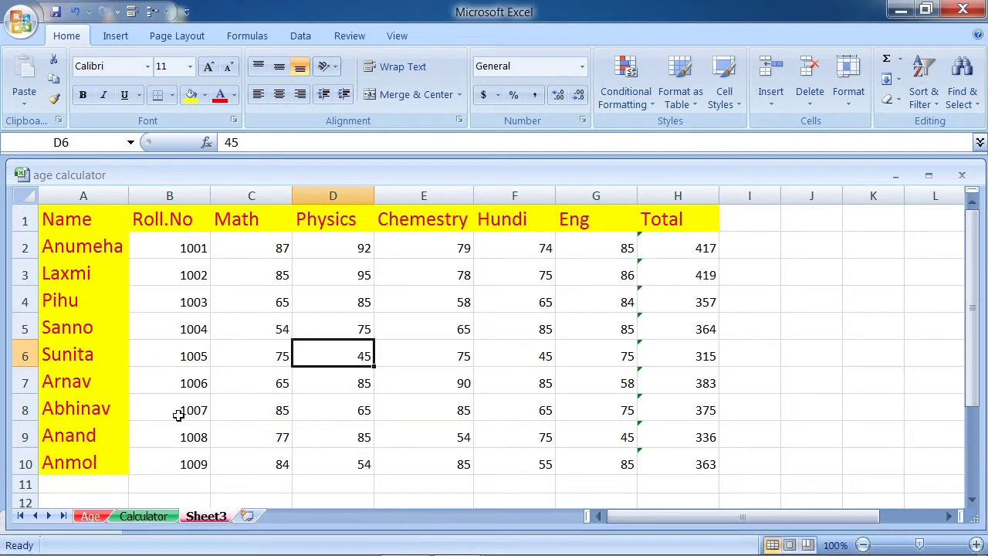
click(184, 383)
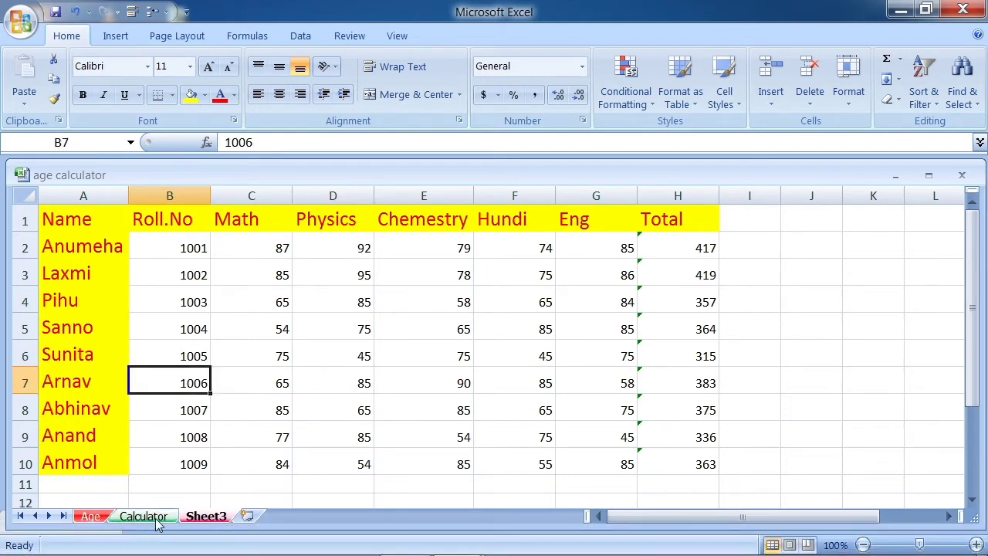
click(319, 417)
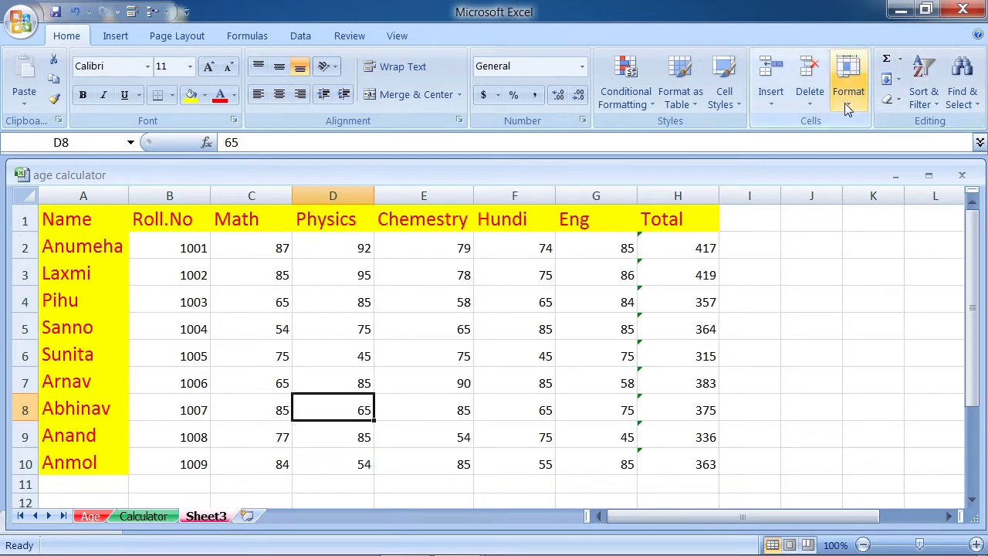
click(324, 299)
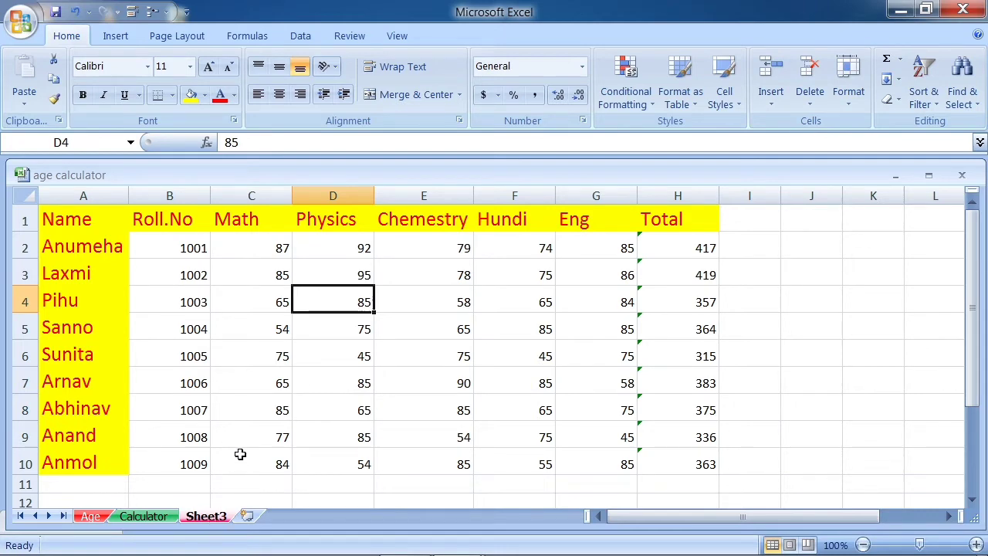
Rename Sheet3 to 'Mark Sheet' through Home > Format > Rename Sheet.
click(851, 96)
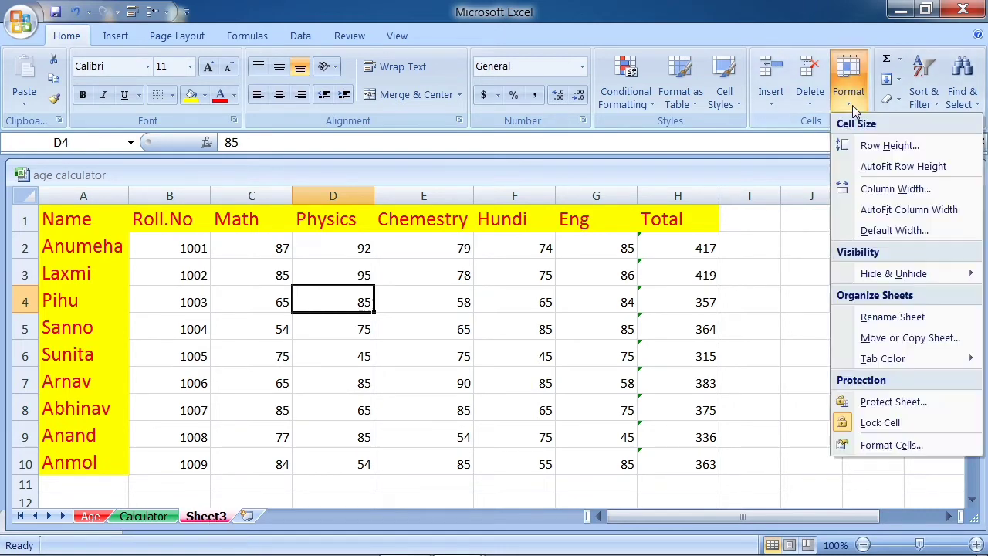
click(893, 316)
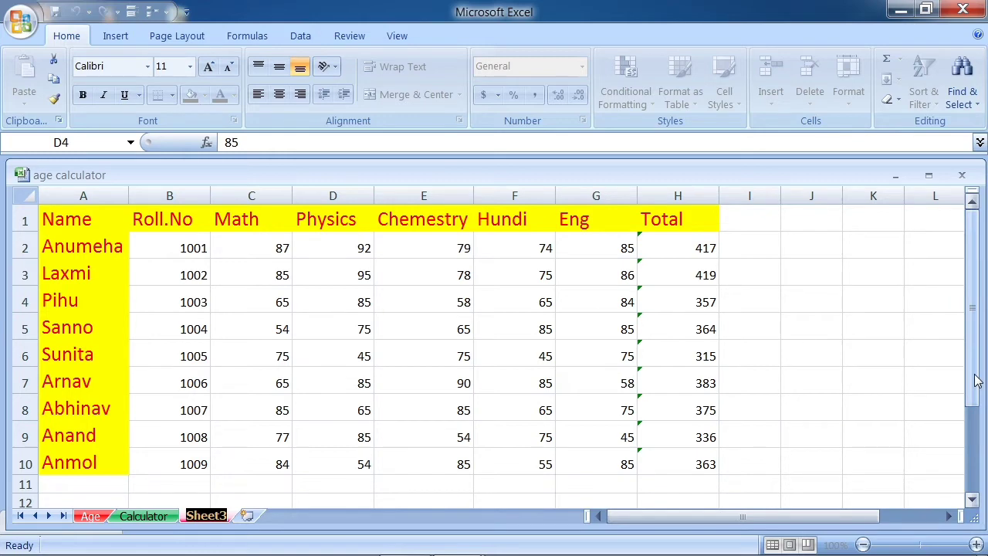
text(Mar)
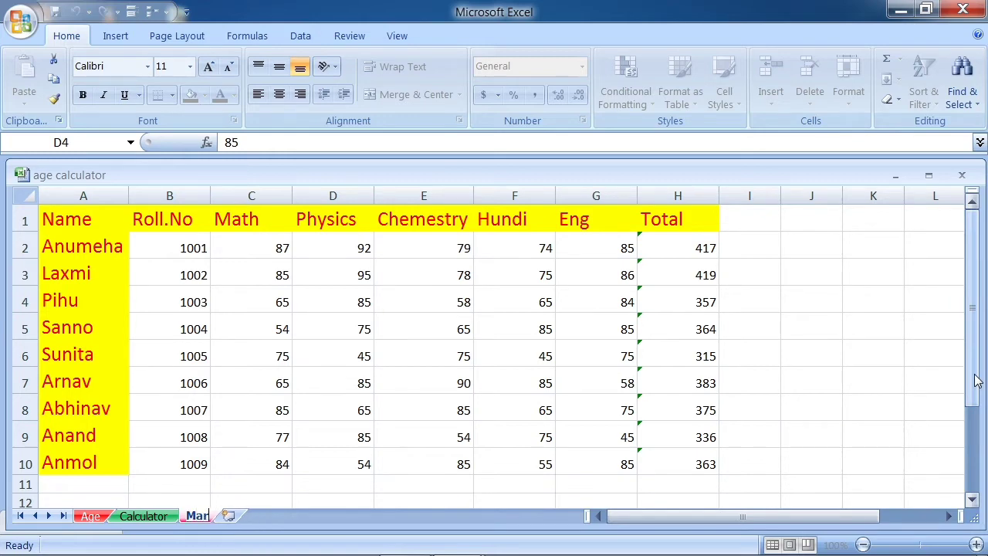
text(k She)
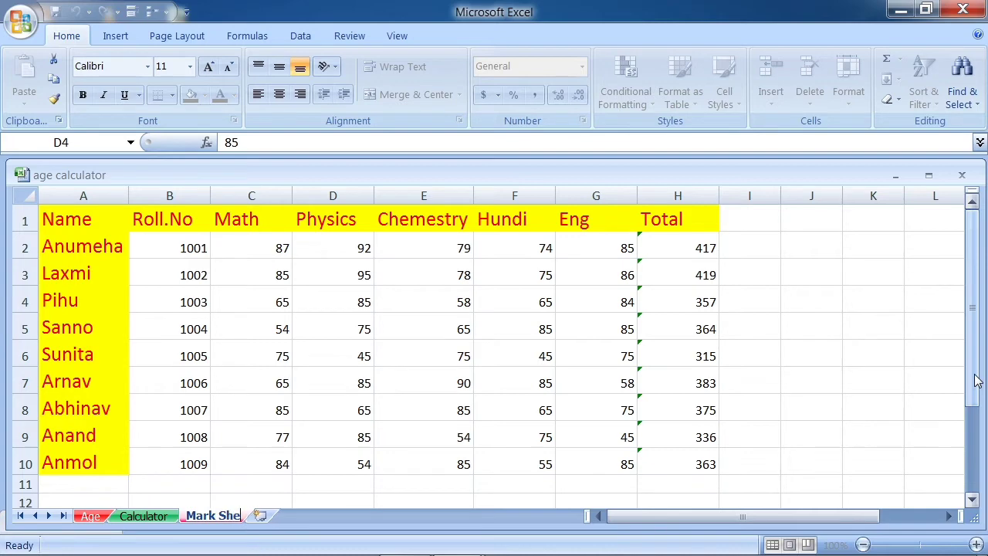
text(et)
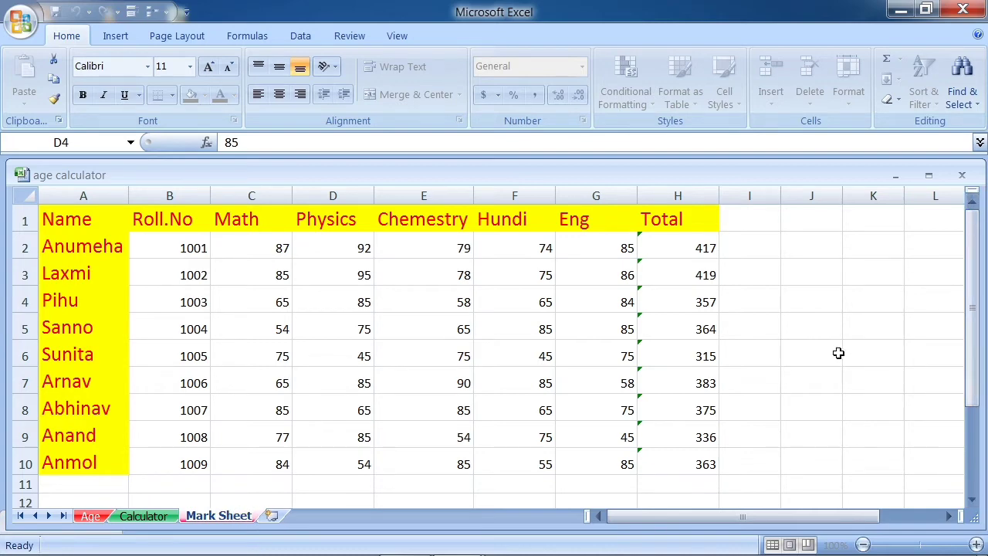
click(740, 359)
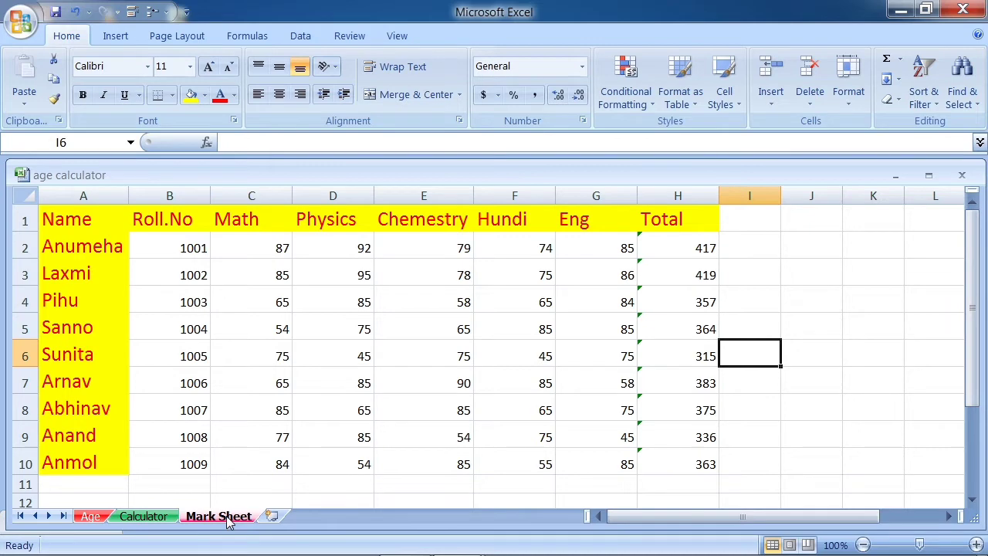
Select C7, then visit the Calculator sheet's B3 and end on the Age sheet.
click(273, 387)
click(147, 520)
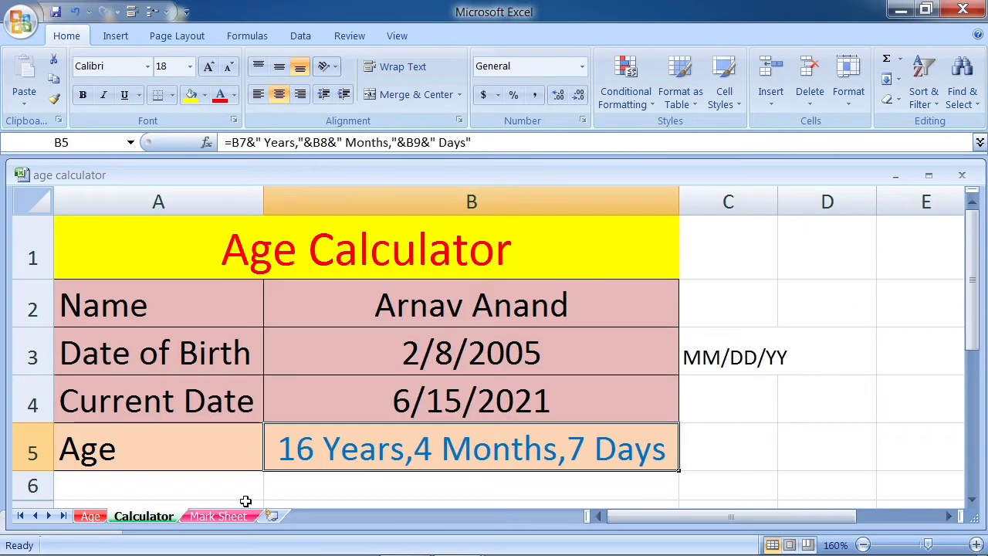
click(366, 359)
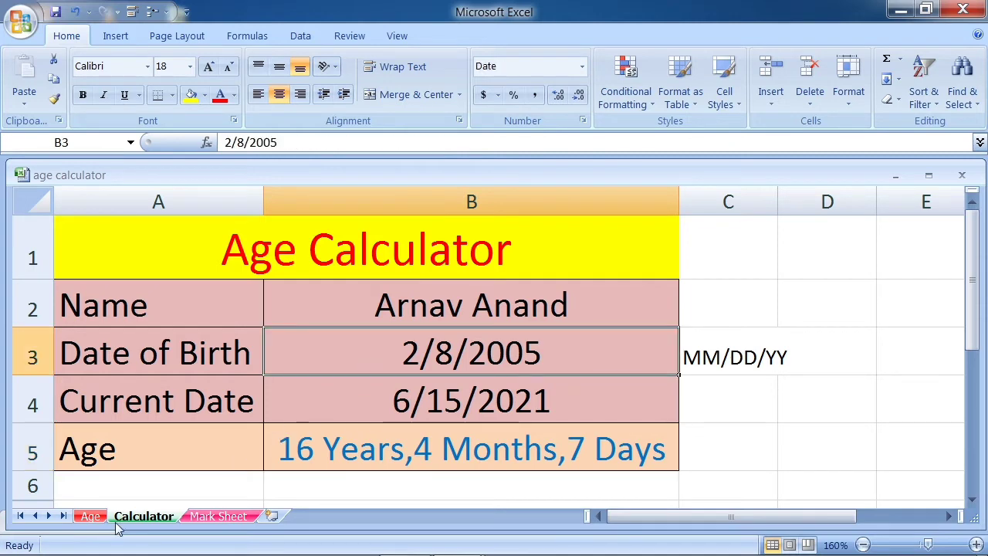
click(91, 518)
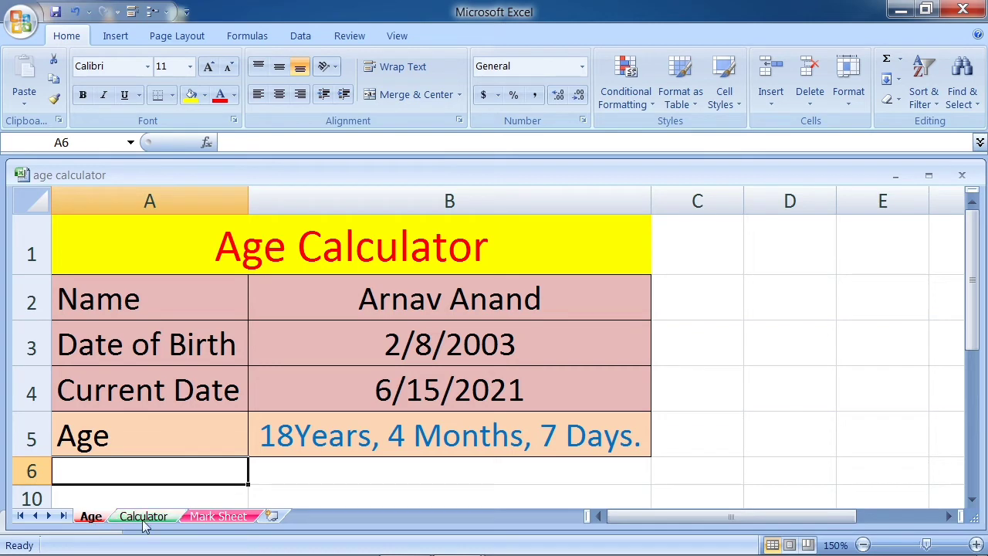
Rename the 'Mark Sheet' tab back to 'Sheet3'.
right_click(206, 518)
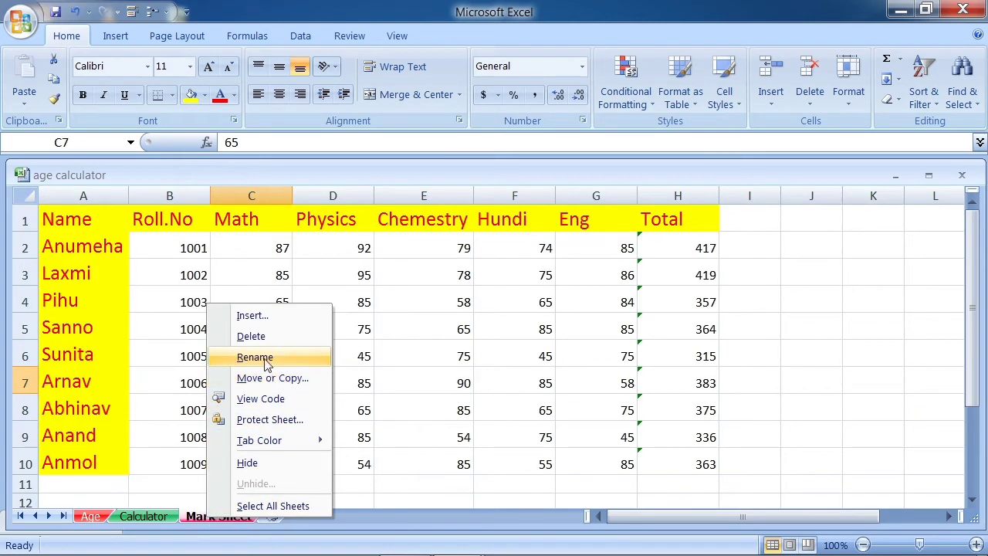
click(266, 359)
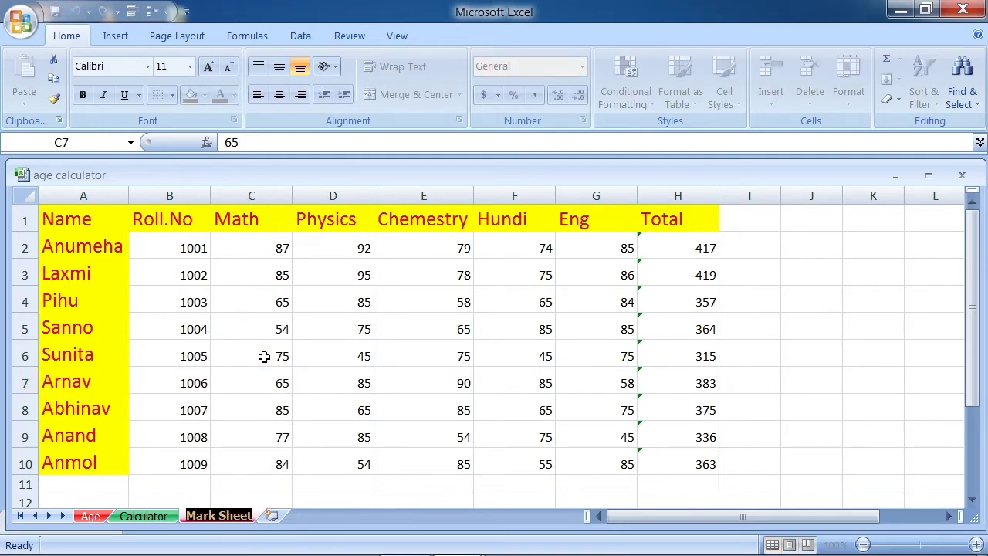
text(She)
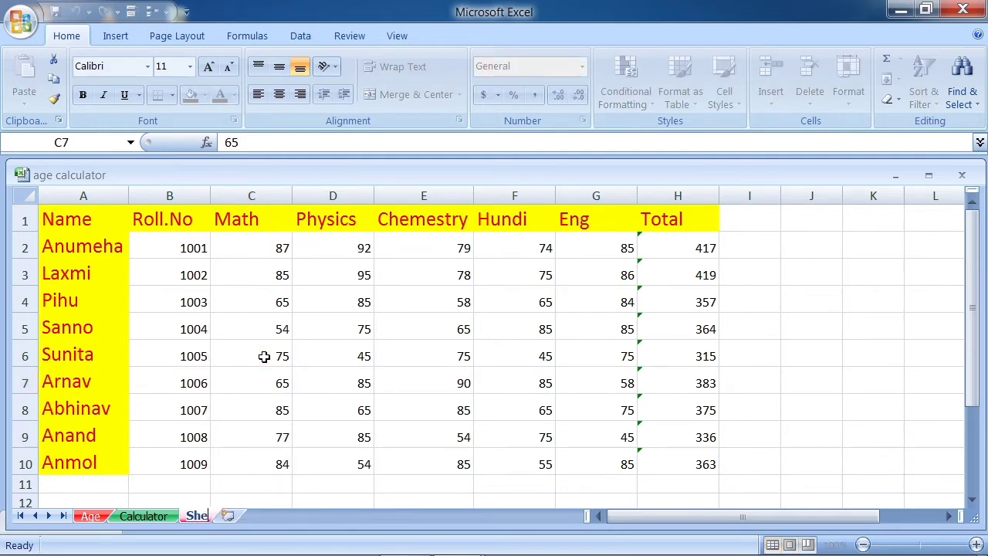
text(et3)
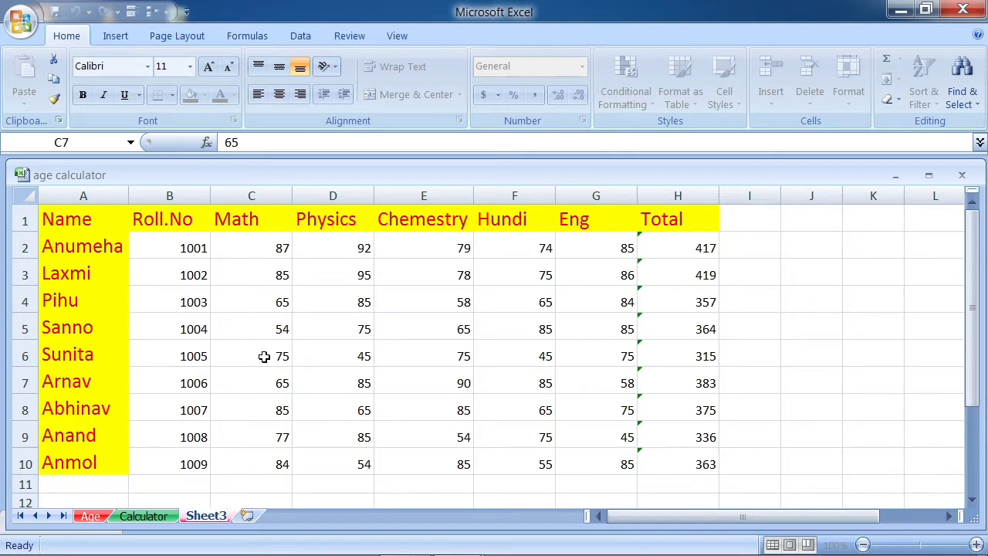
click(336, 303)
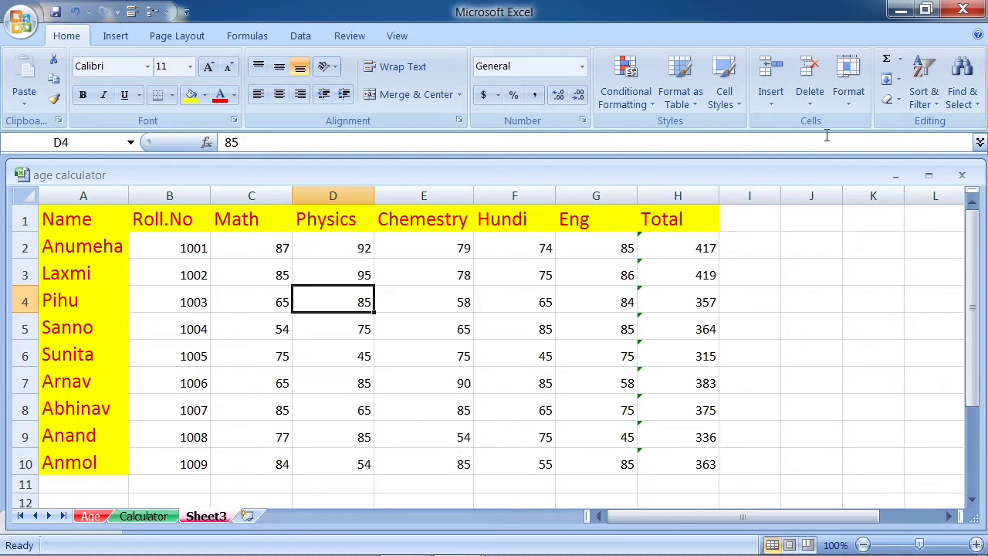
Maximize the age calculator window and open the Format dropdown for Sheet3.
click(848, 93)
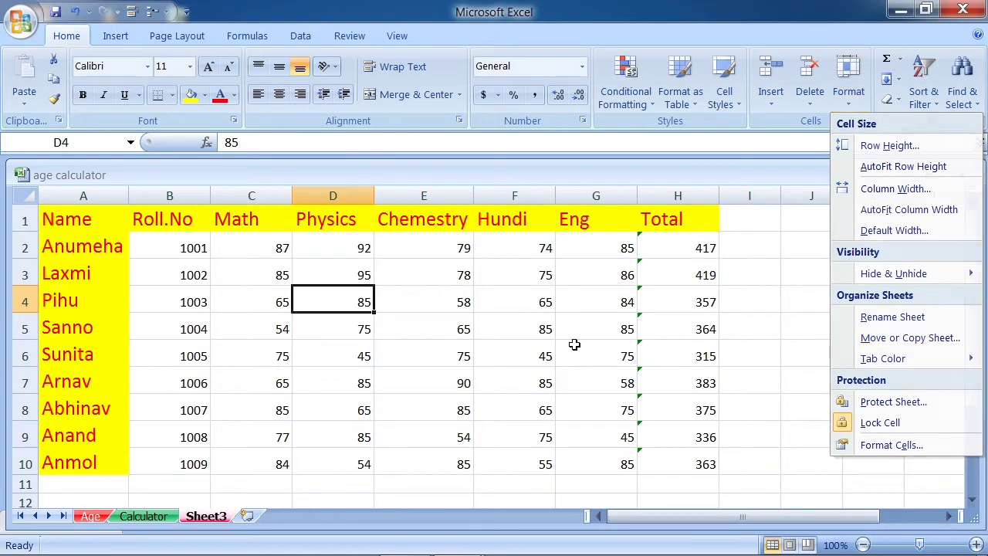
click(286, 309)
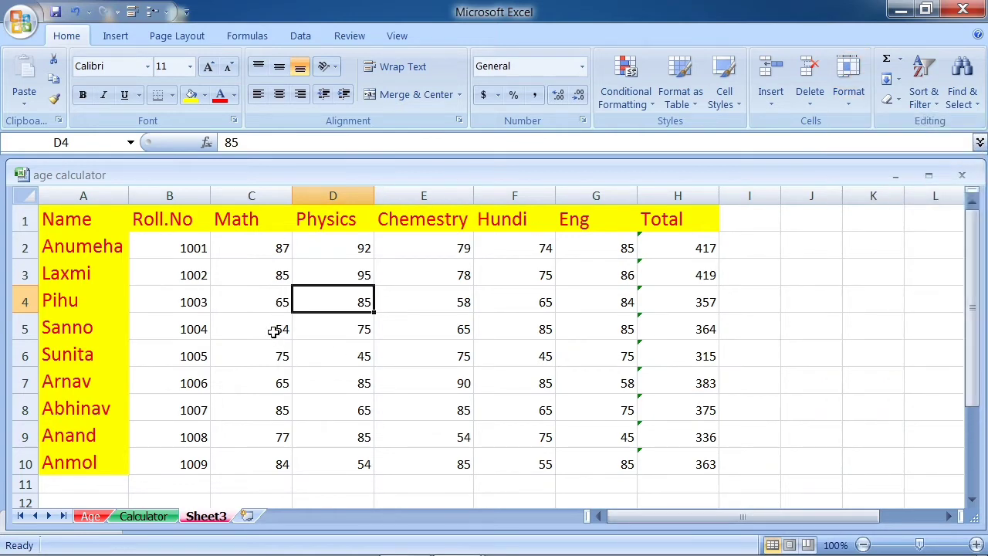
click(929, 175)
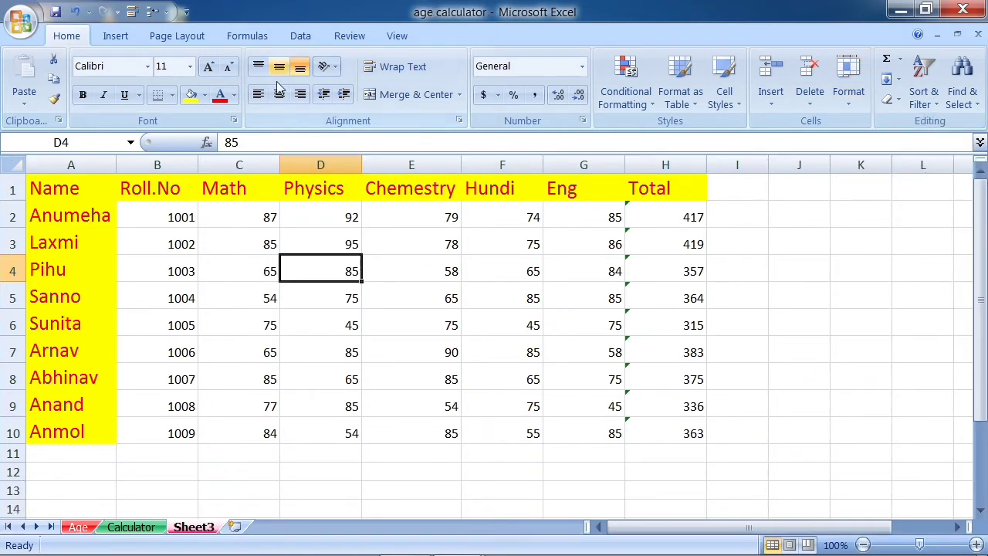
click(415, 378)
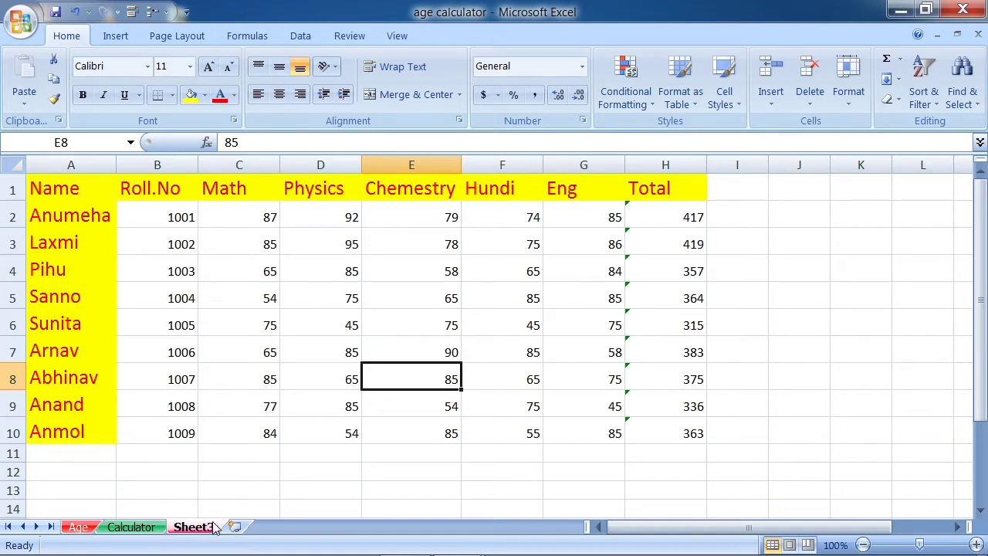
click(531, 216)
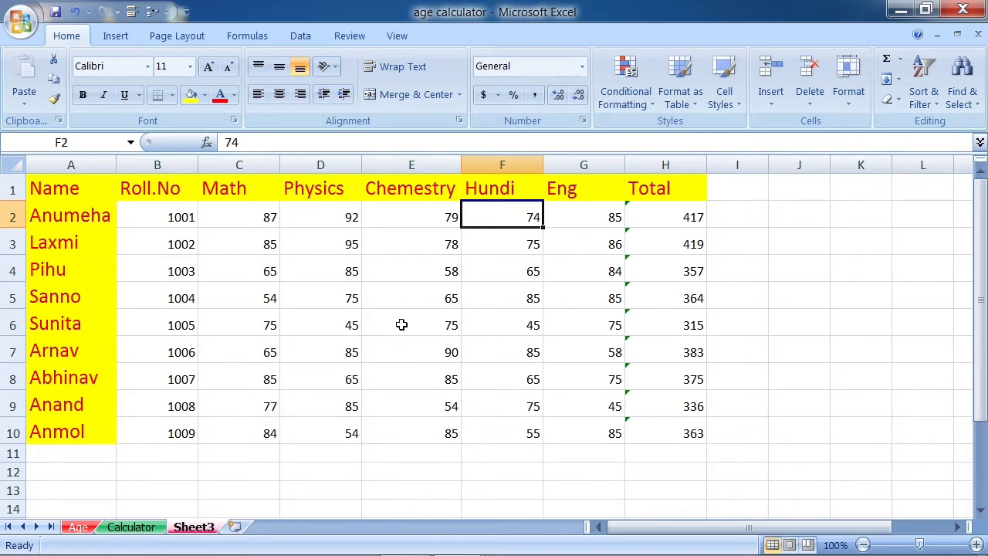
click(846, 104)
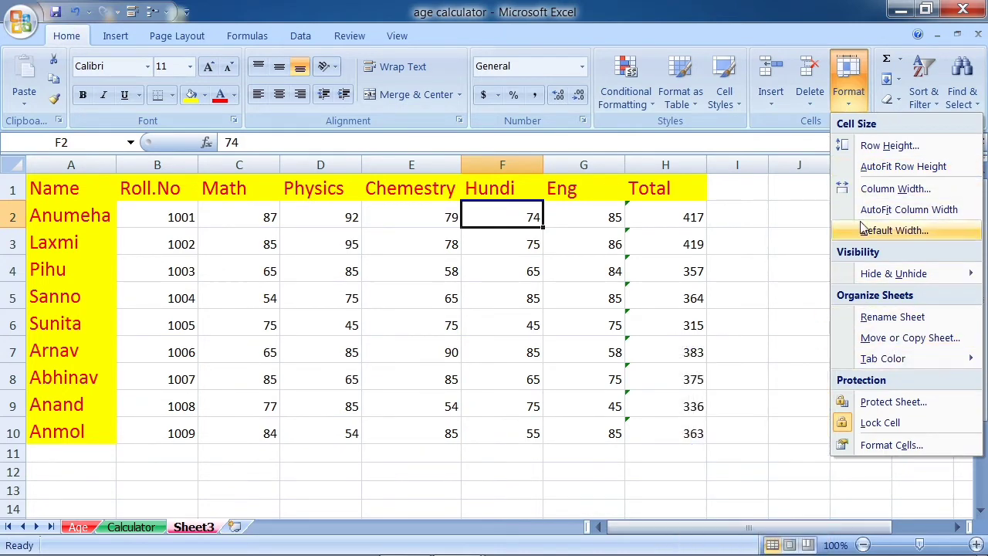
Copy Sheet3 to Under 14.xlsx at the end, with Create a copy ticked.
click(876, 340)
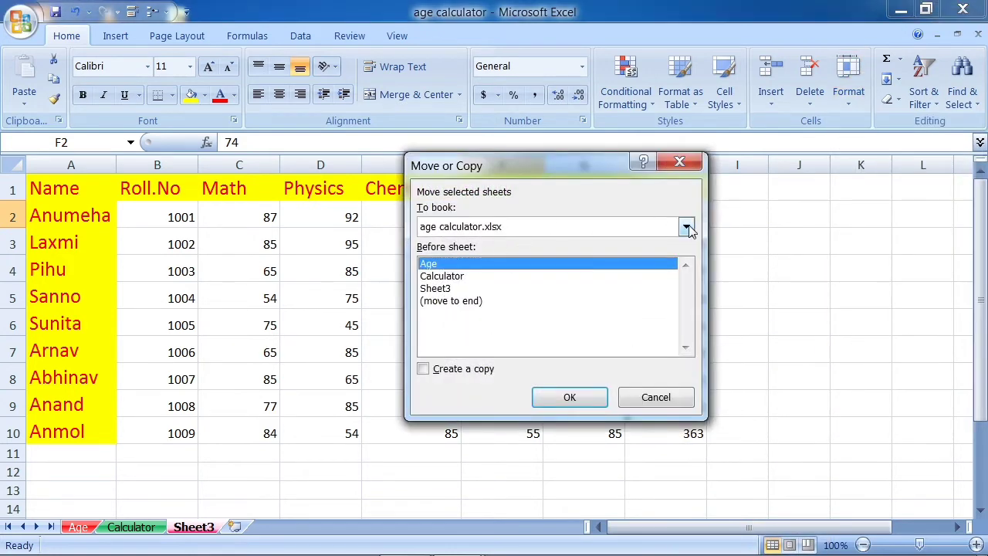
click(687, 226)
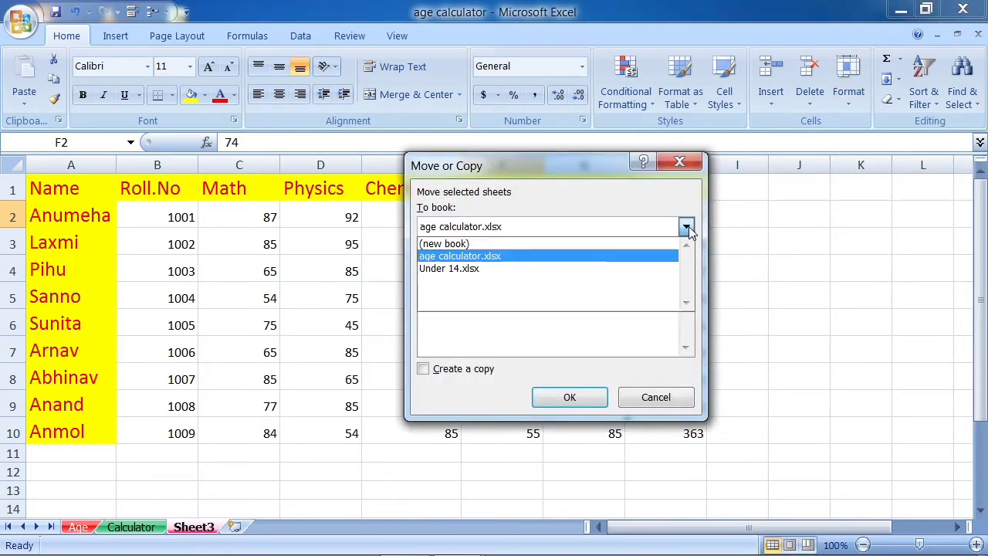
click(479, 271)
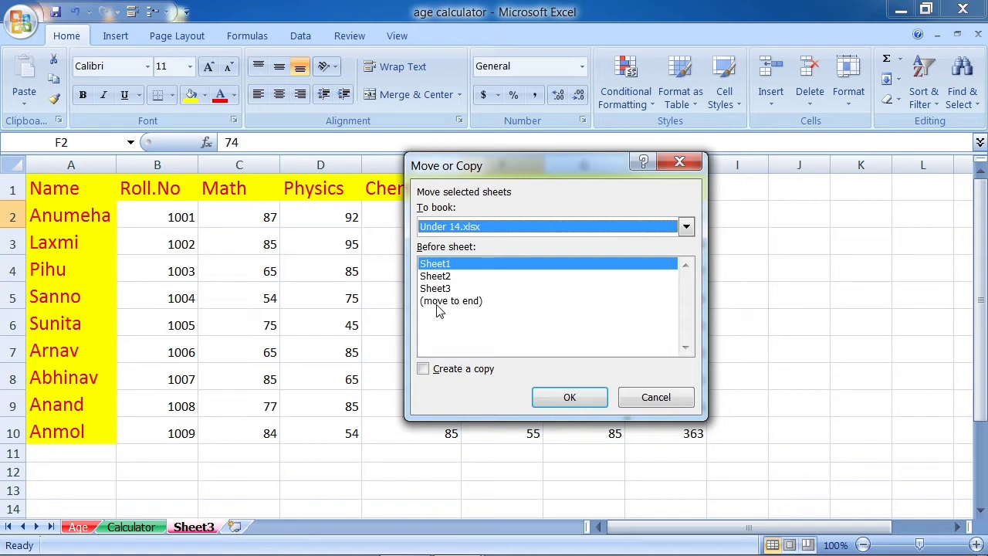
click(465, 305)
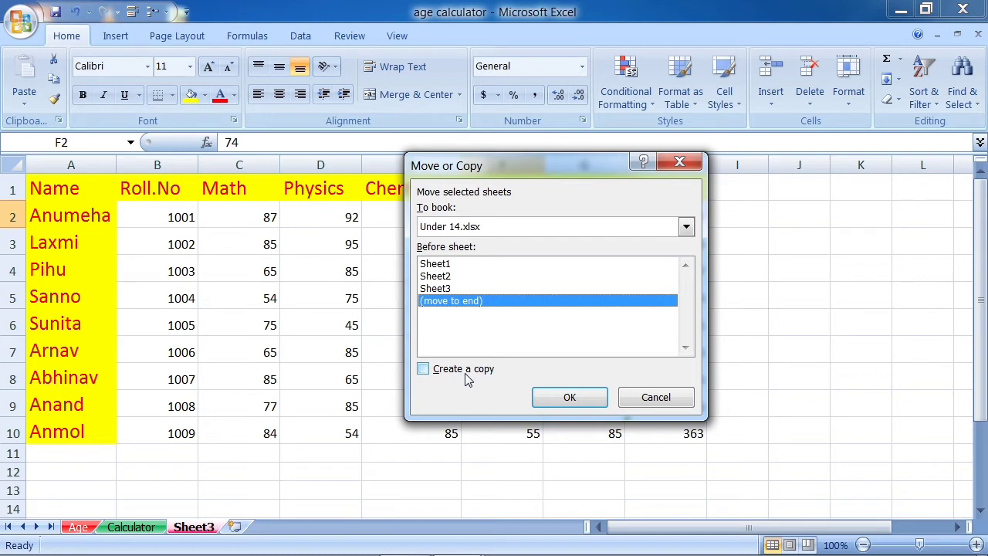
click(423, 369)
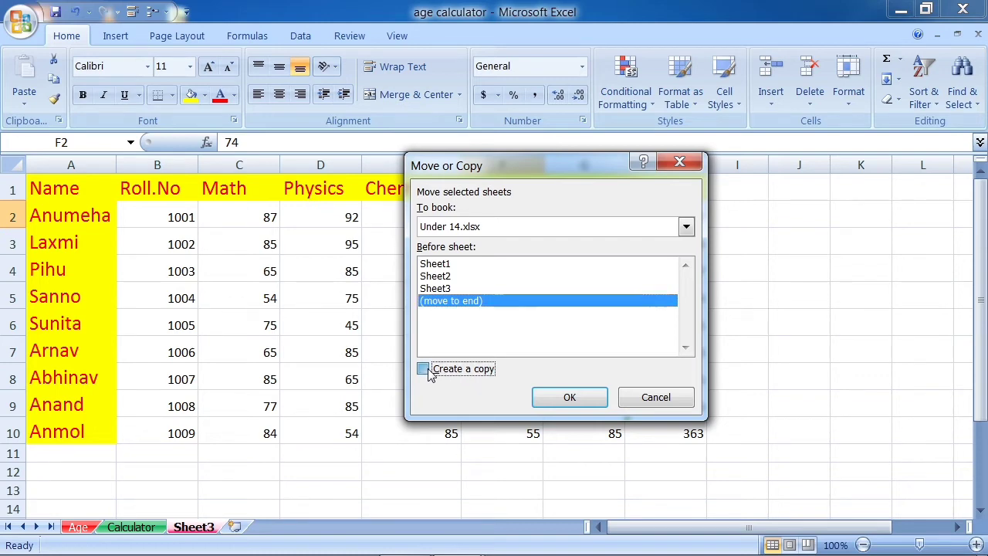
click(570, 398)
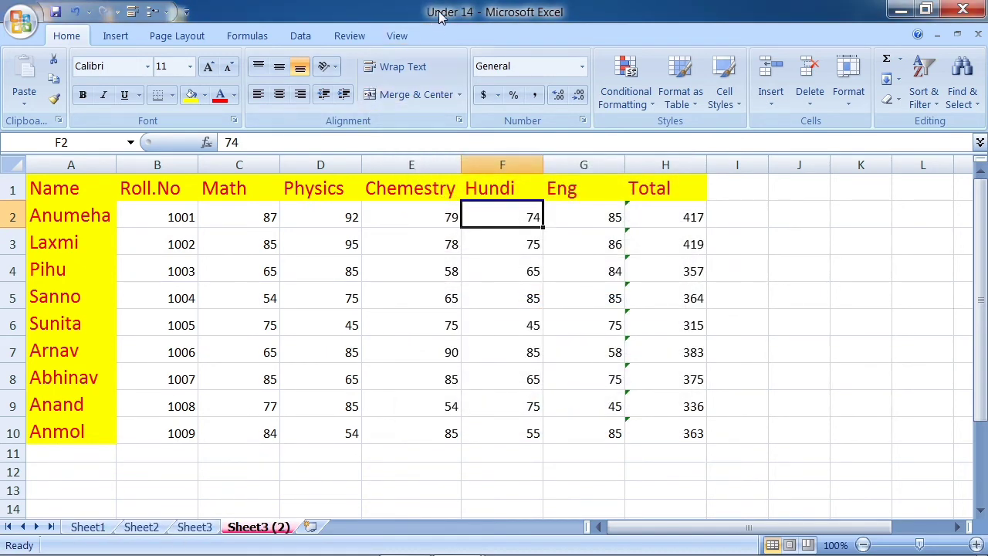
Check Under 14's Sheet1, Sheet2 and Sheet3, then open Format on Sheet3 (2).
click(386, 291)
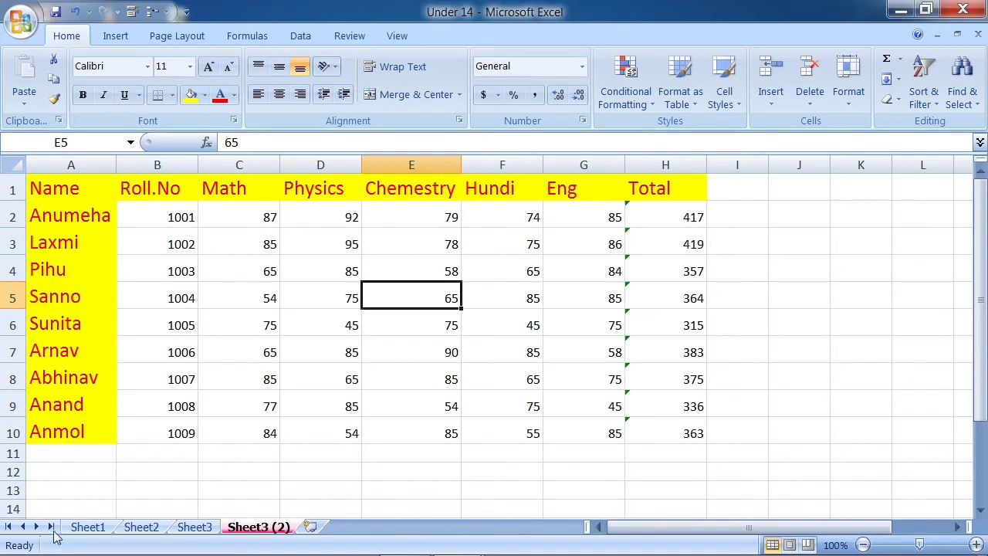
click(99, 532)
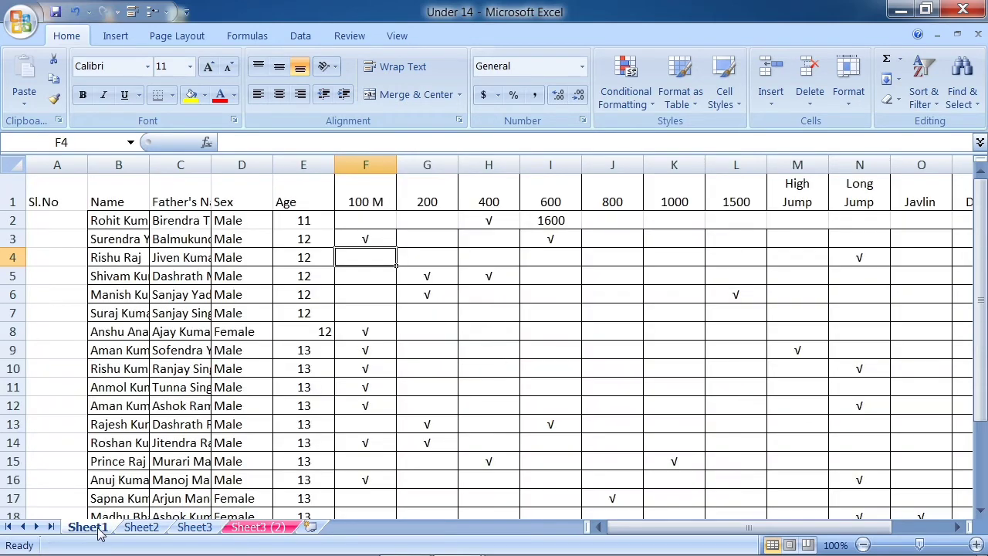
click(139, 533)
click(184, 531)
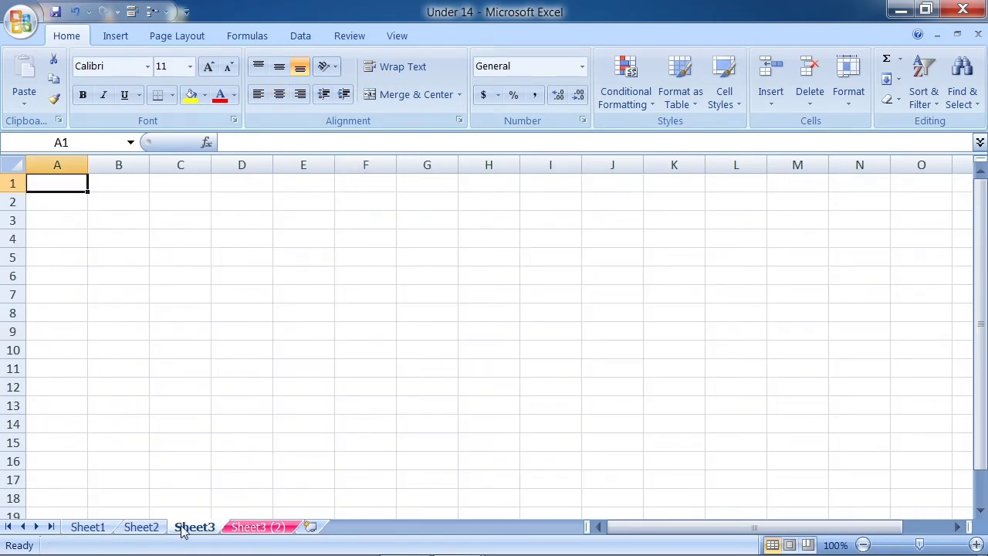
click(254, 533)
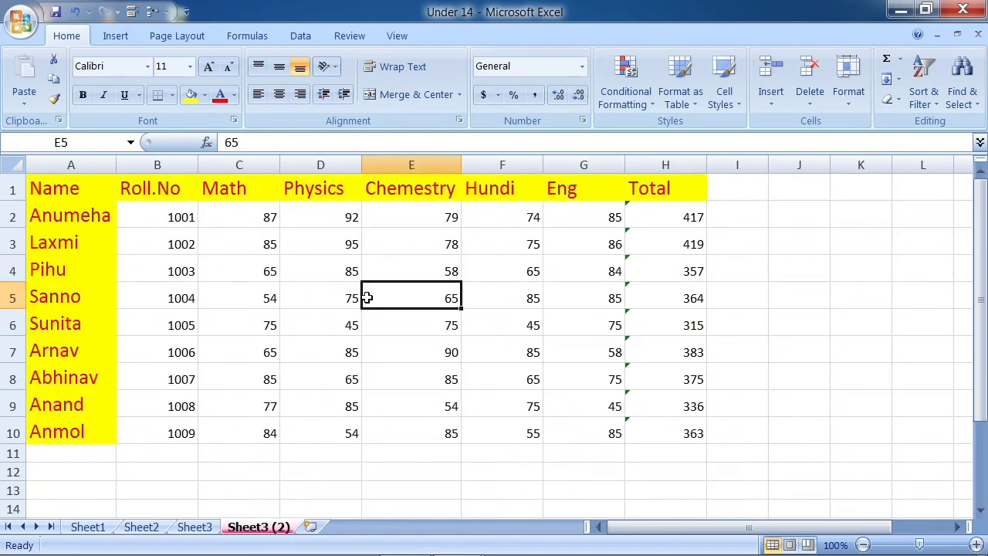
click(240, 248)
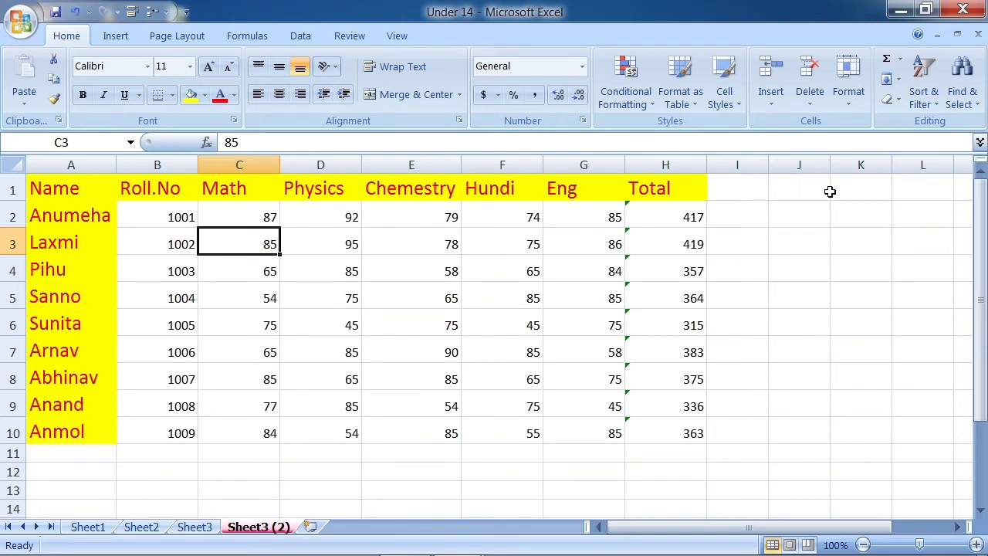
click(847, 98)
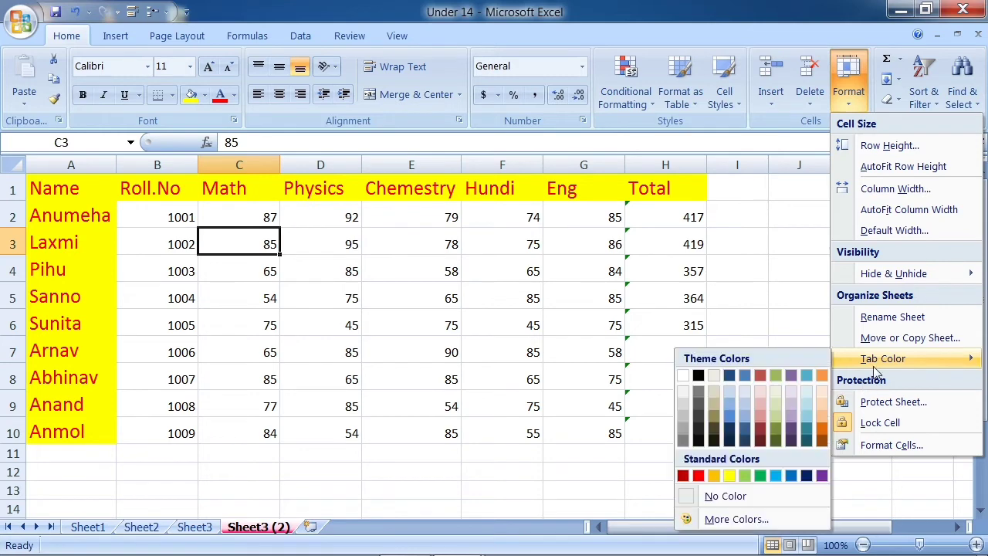
mouse_move(883, 358)
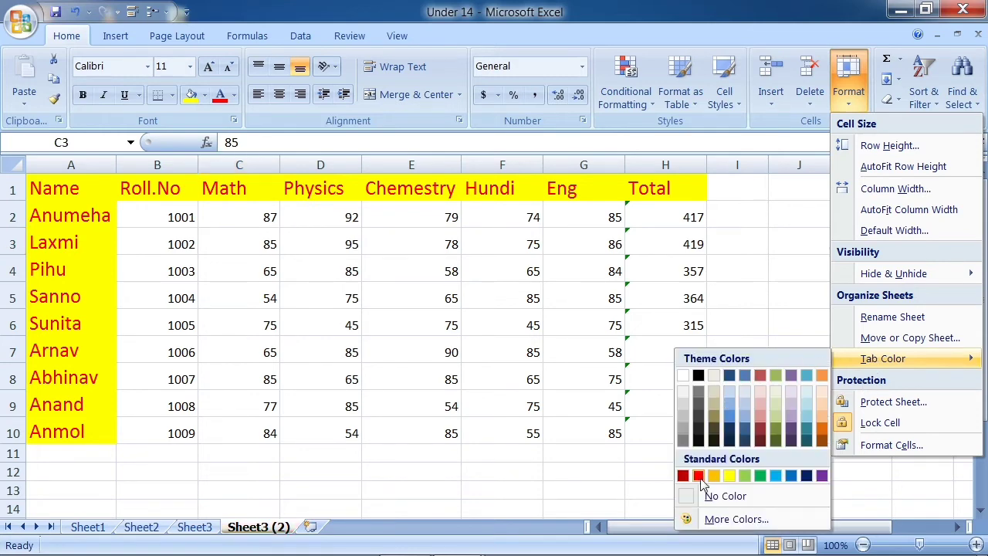
Close the Tab Color palette twice without choosing a colour, then show the empty Sheet3.
click(332, 346)
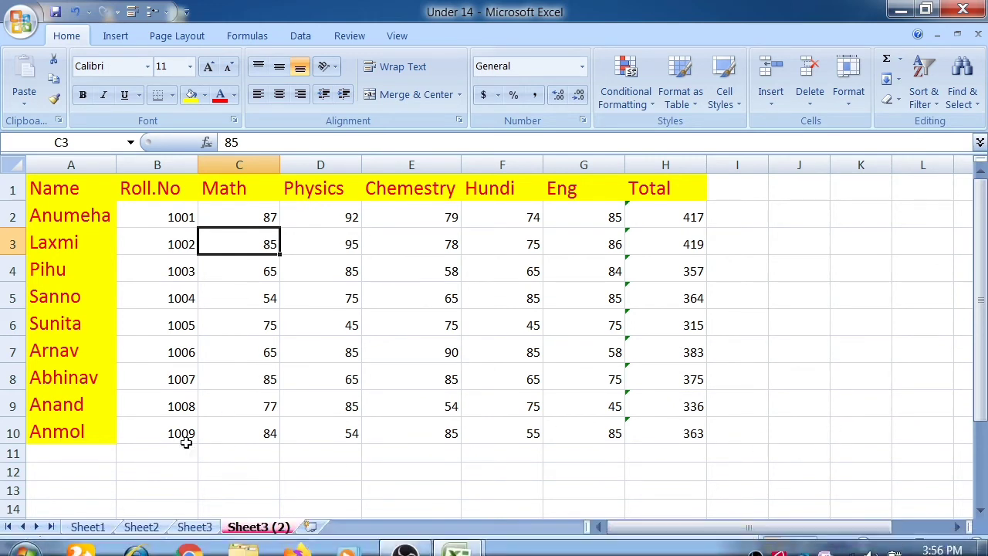
click(243, 377)
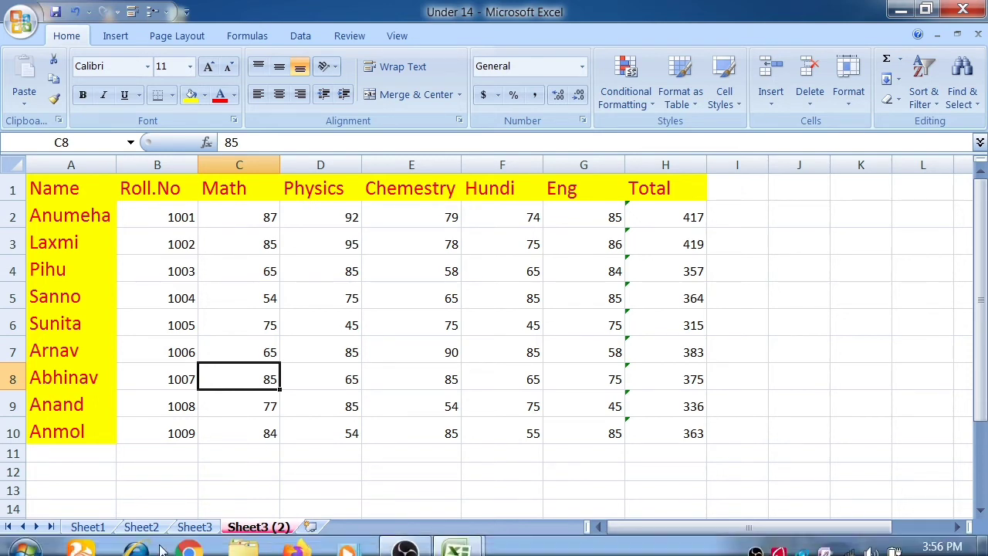
click(326, 406)
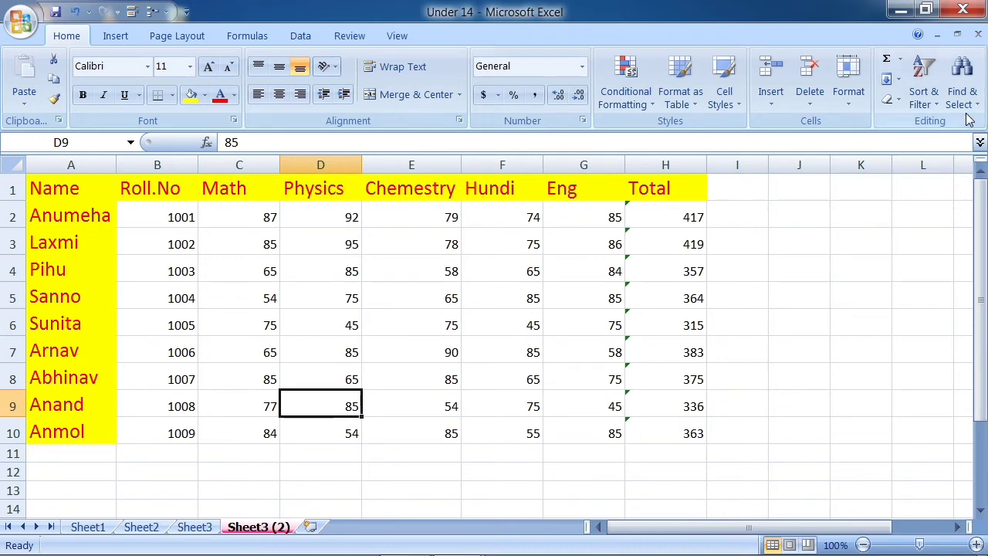
click(847, 100)
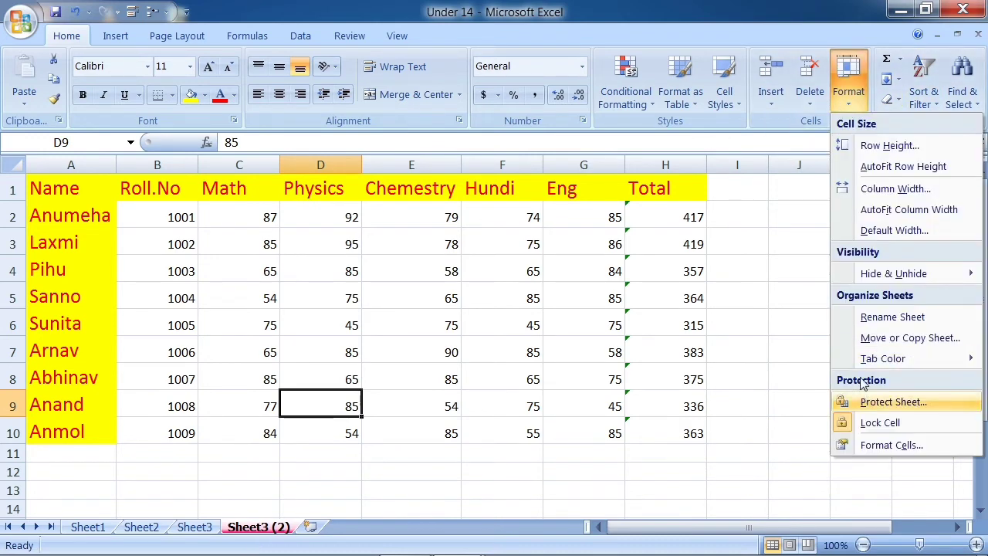
mouse_move(895, 358)
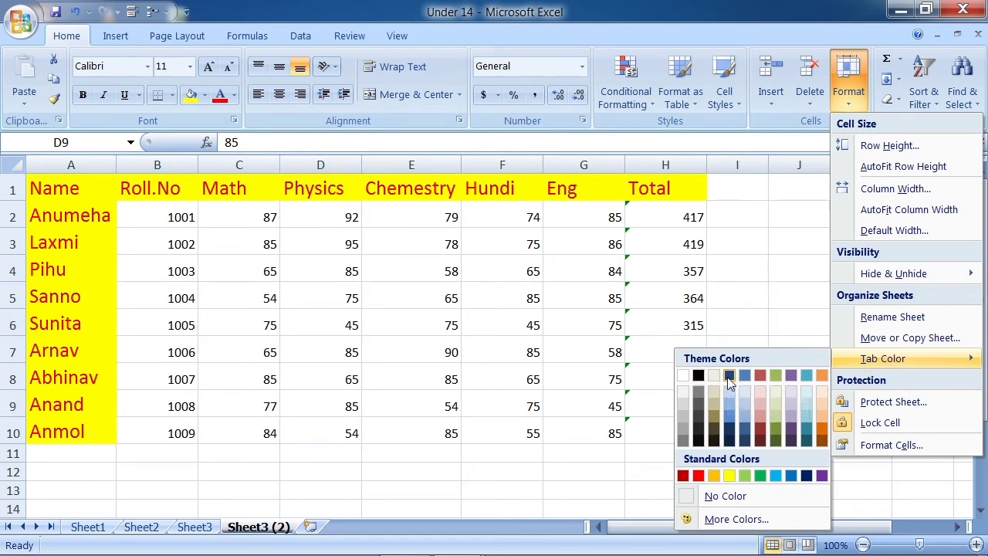
click(730, 383)
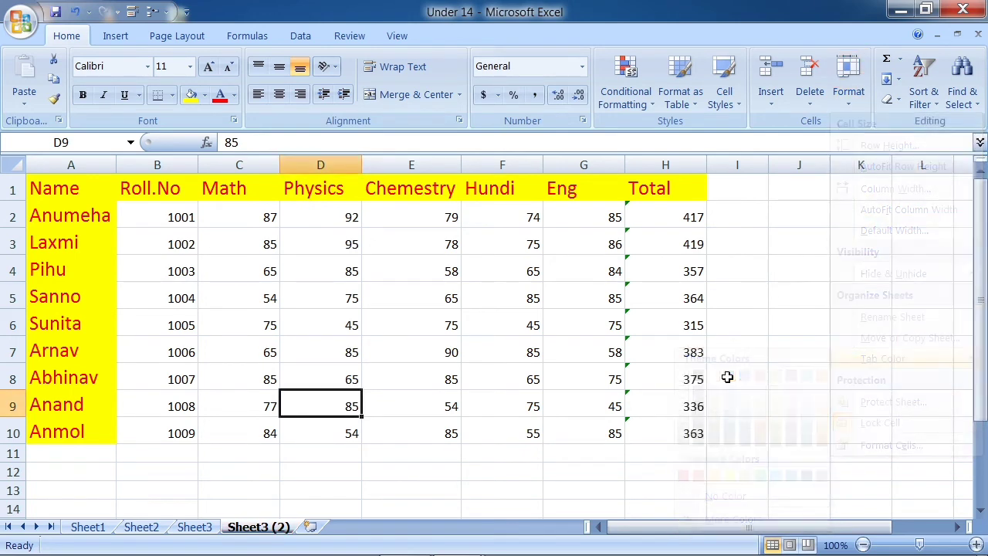
click(441, 372)
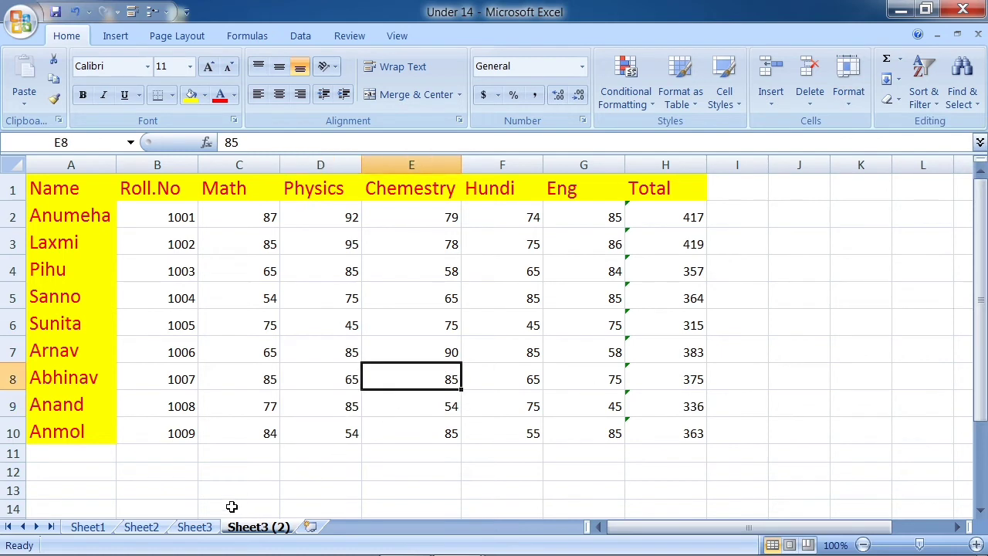
click(195, 526)
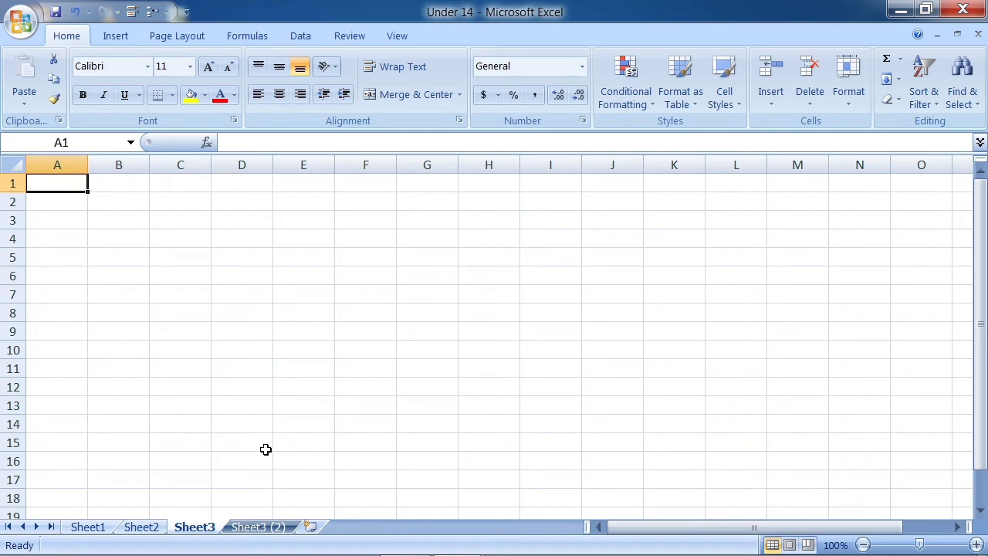
Give the Sheet1 tab a red colour, then switch to Sheet2.
click(75, 528)
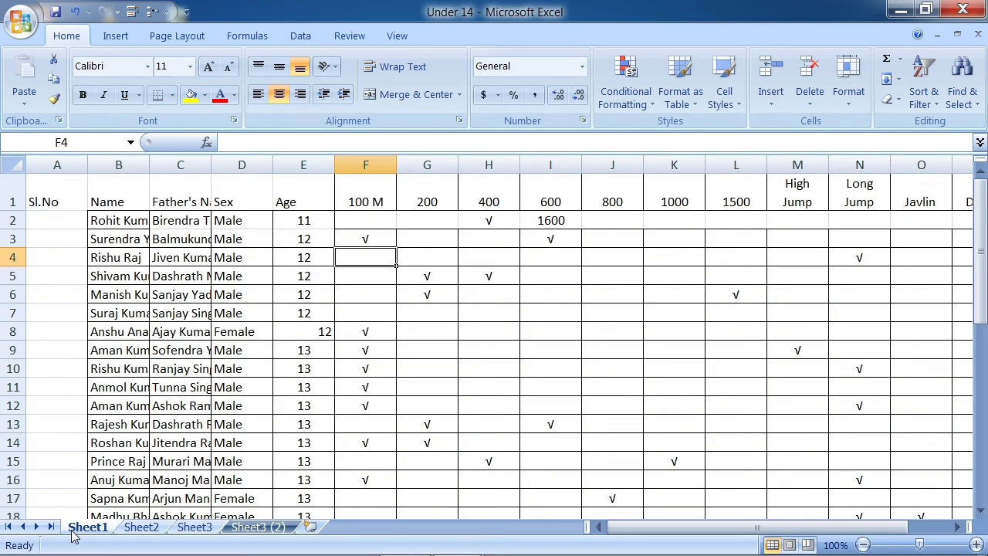
click(848, 102)
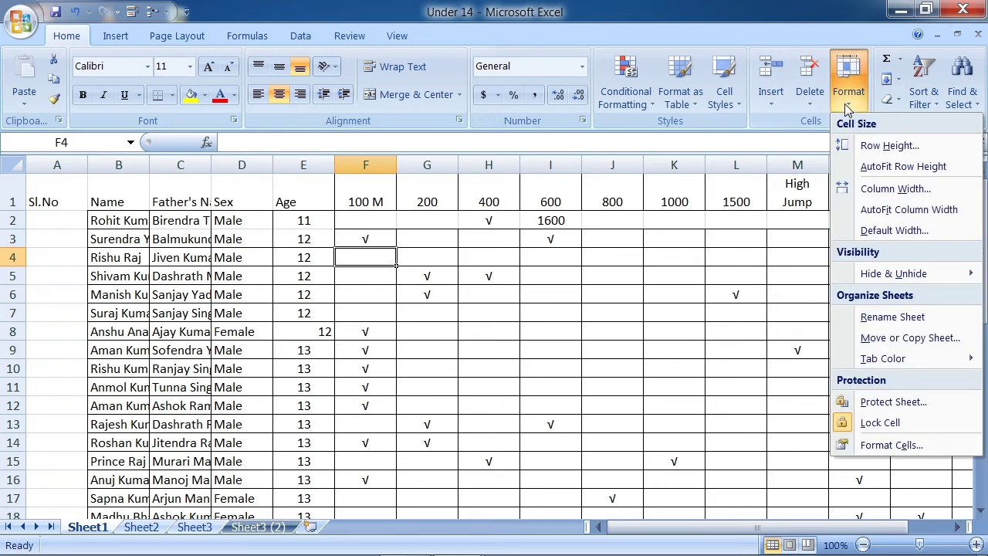
mouse_move(882, 358)
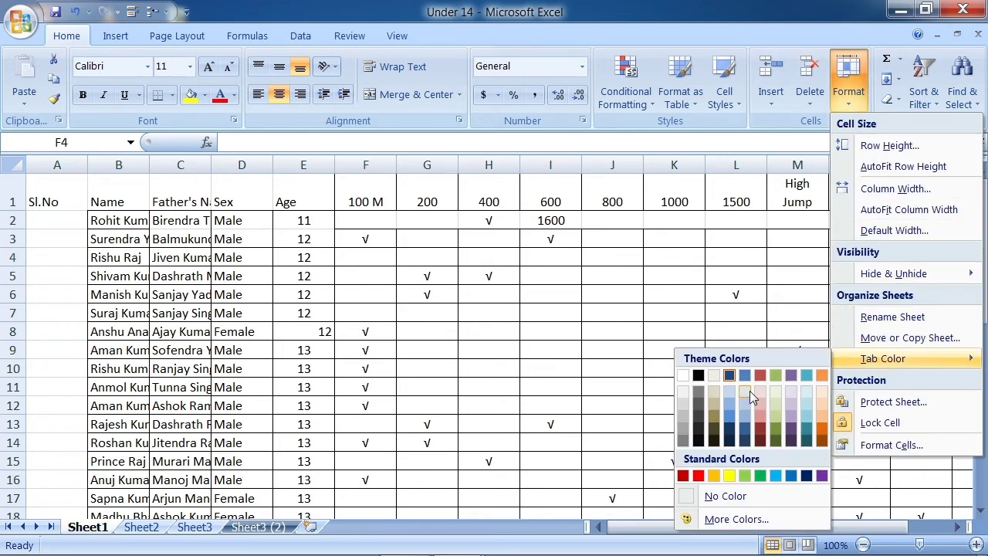
click(698, 476)
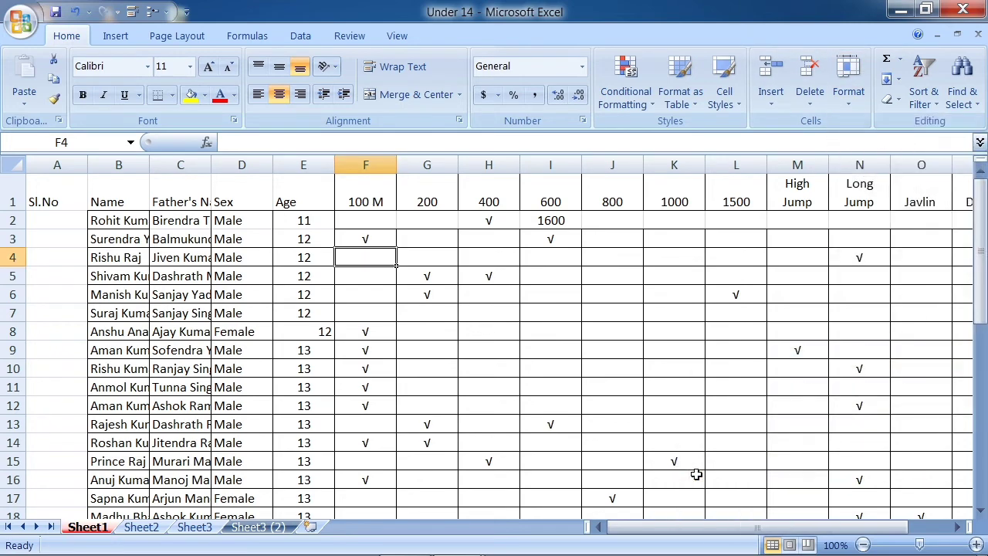
click(293, 457)
click(142, 528)
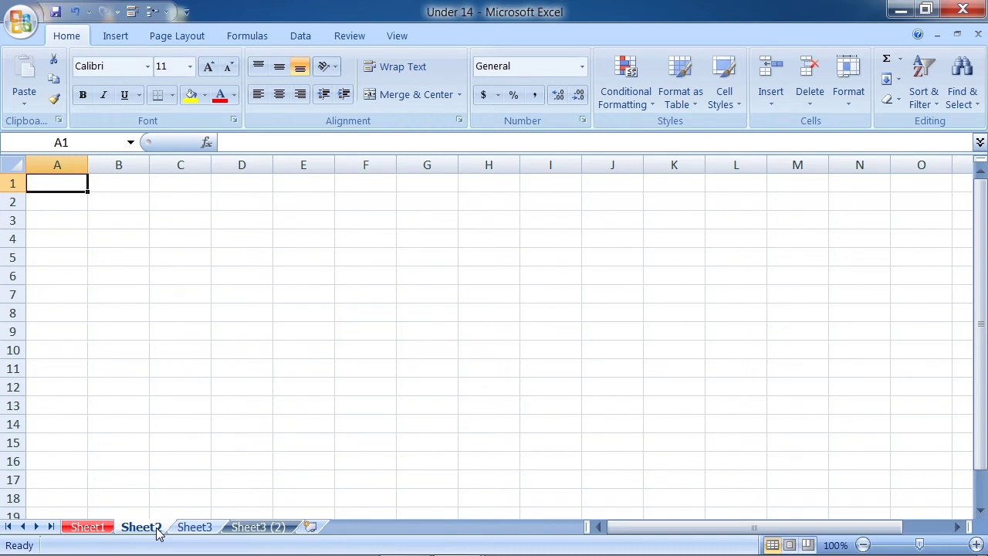
Colour the Sheet2 tab green using Alt+H, O, T, then switch to Sheet3.
key(alt+h)
key(o)
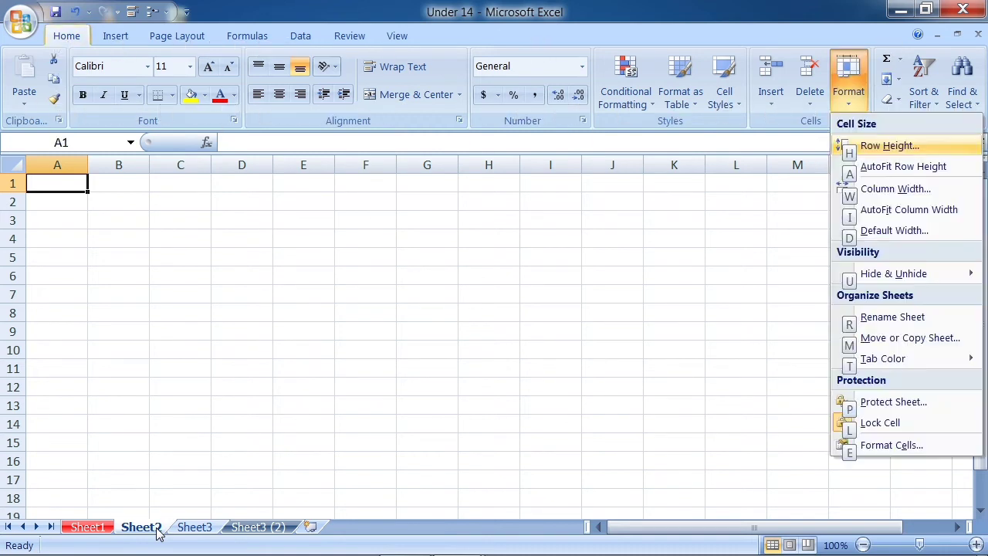
key(t)
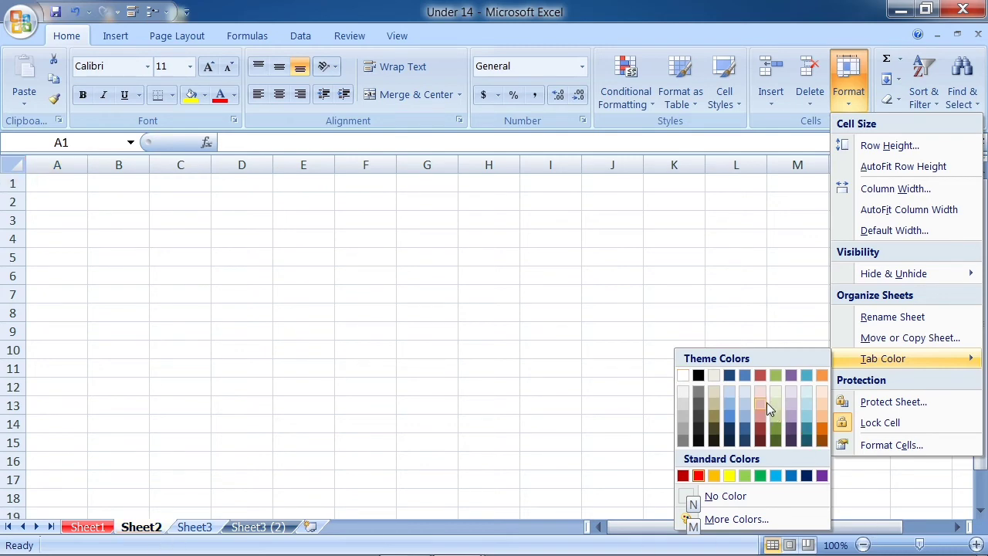
click(761, 478)
click(353, 381)
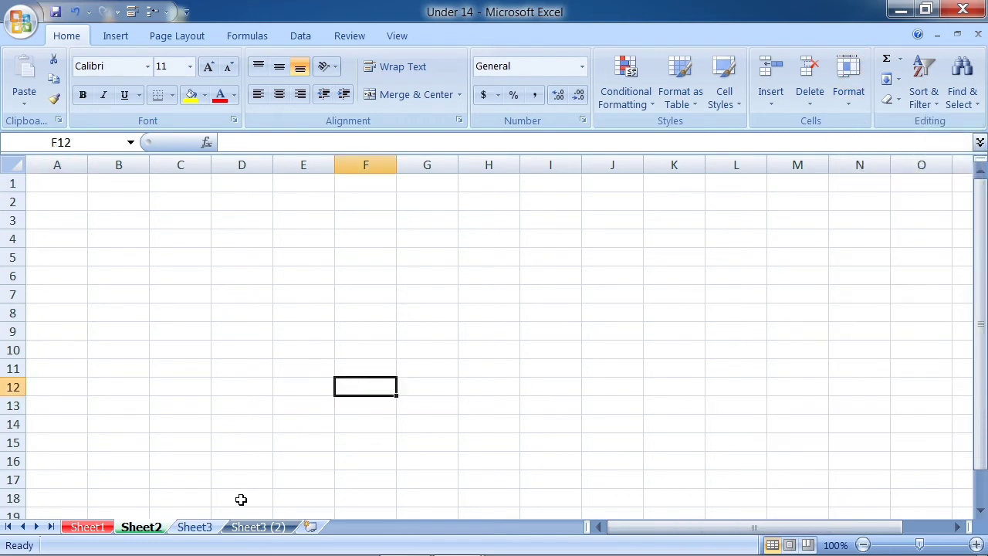
click(199, 527)
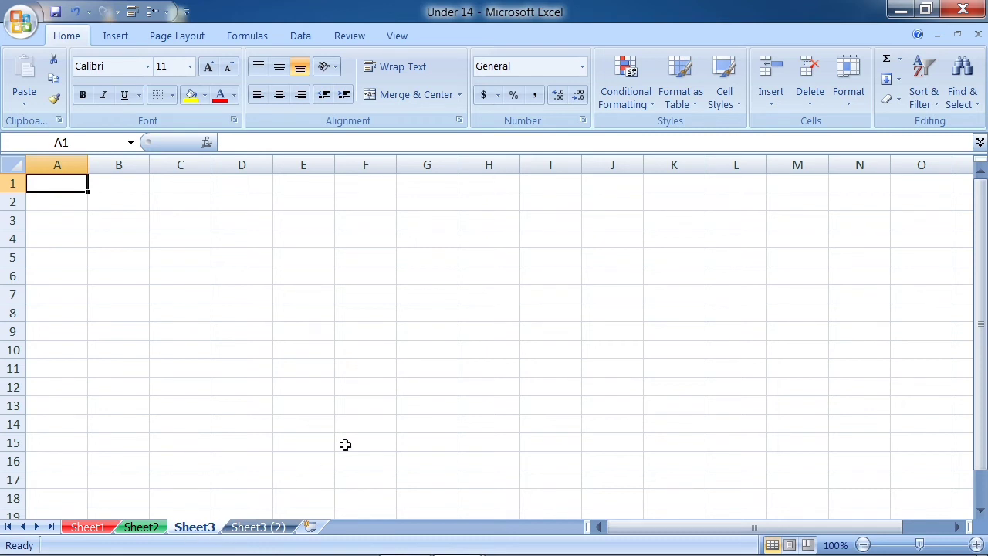
Give the Sheet3 tab a red colour from the Standard palette of the Colors dialog (Alt, O, H, T).
key(alt)
key(o)
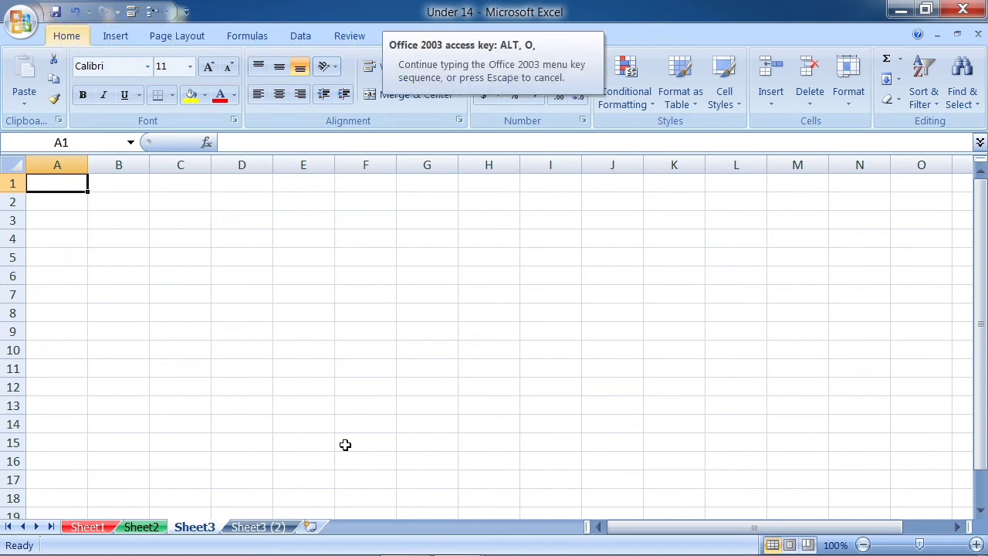
key(h)
key(t)
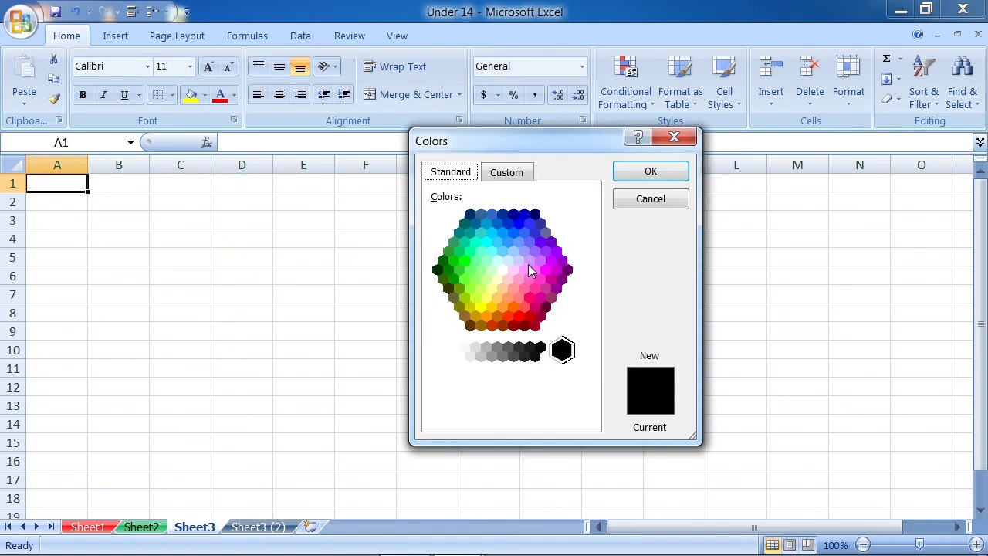
click(507, 172)
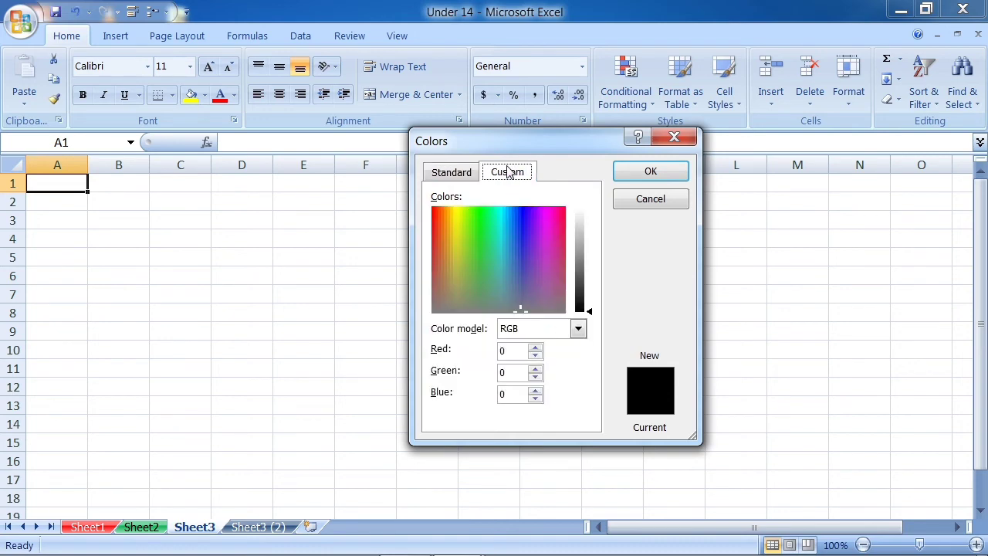
click(458, 174)
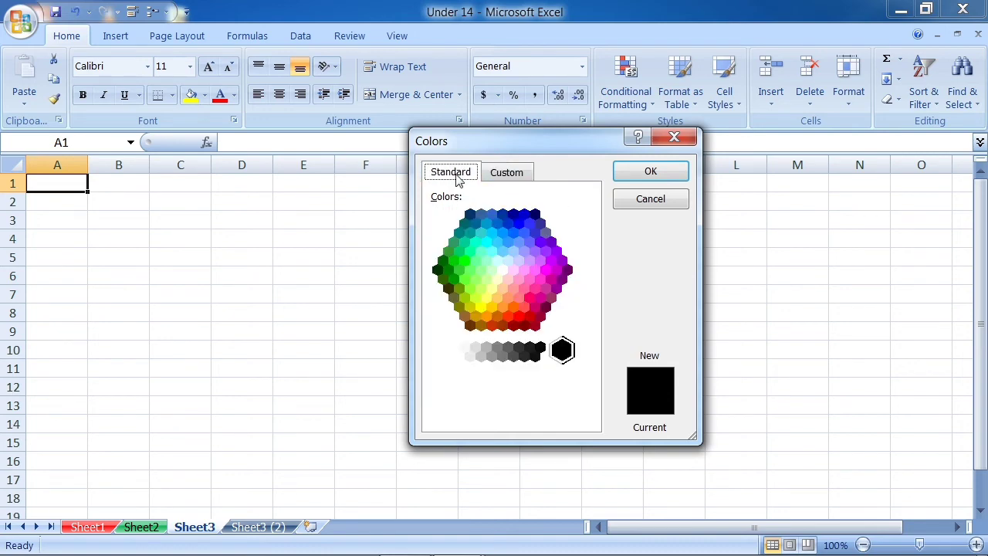
click(519, 317)
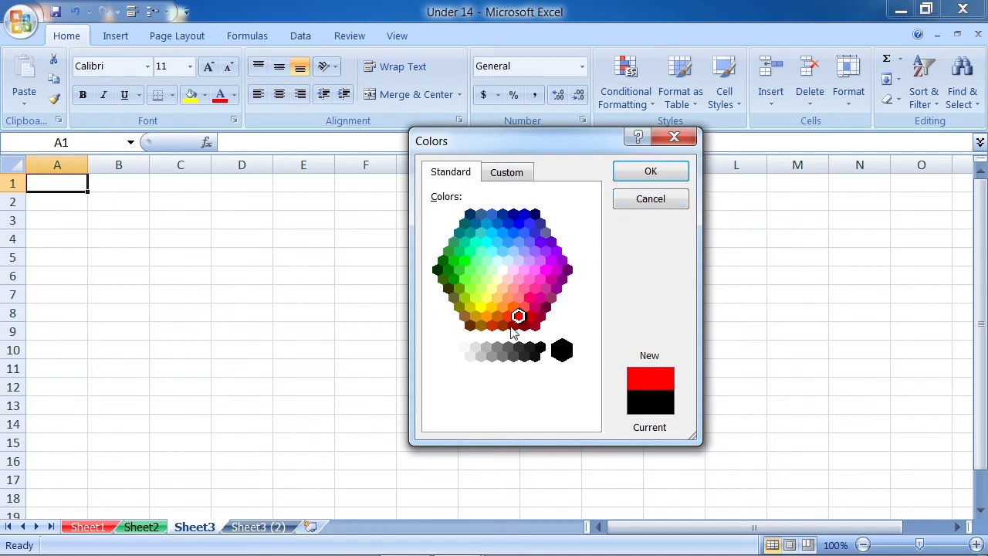
click(640, 173)
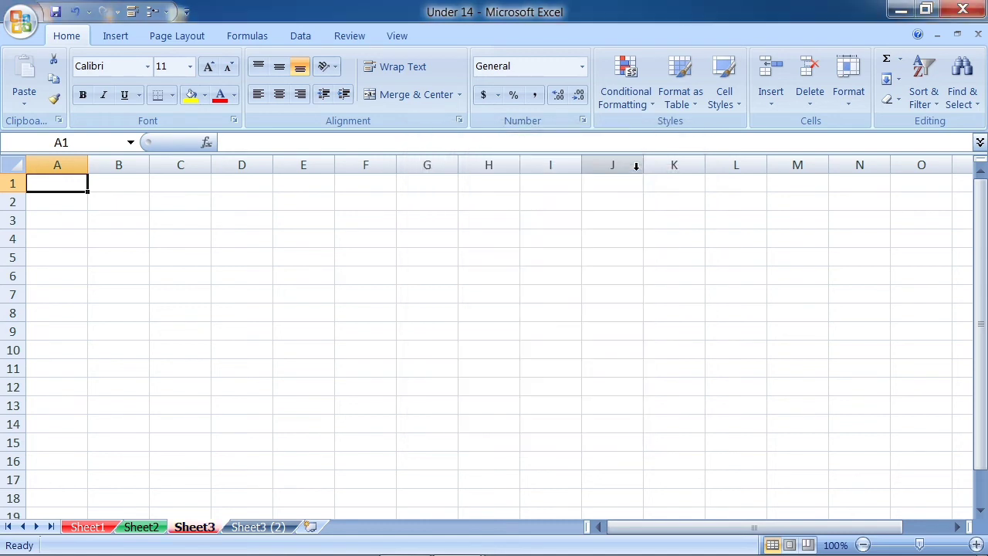
Go to the Sheet3 (2) tab and select cells in its student marks table.
click(262, 528)
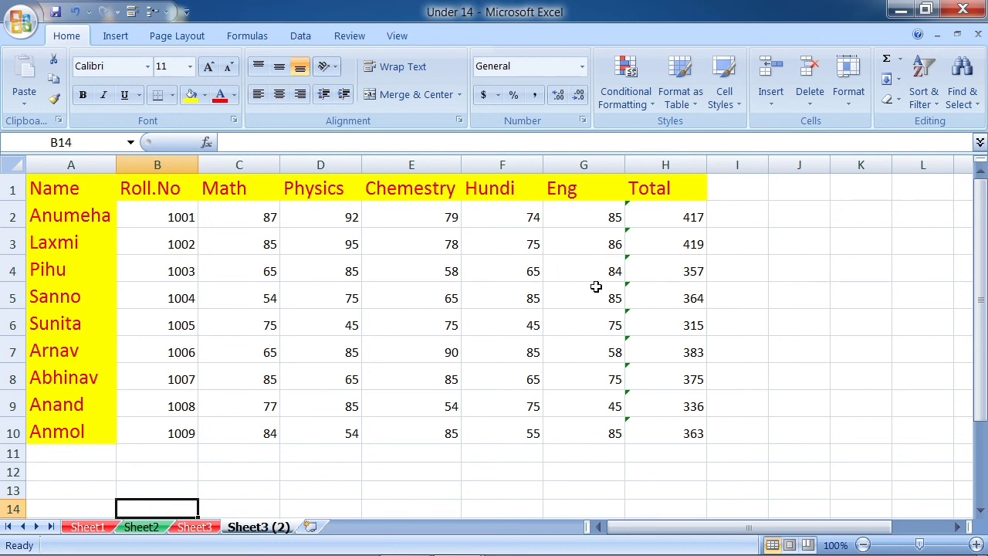
click(521, 301)
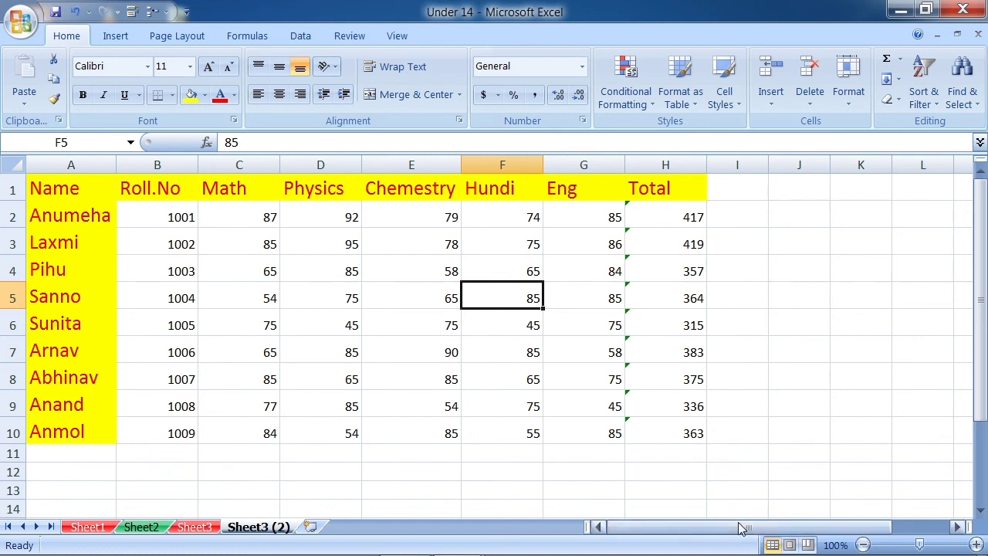
click(262, 305)
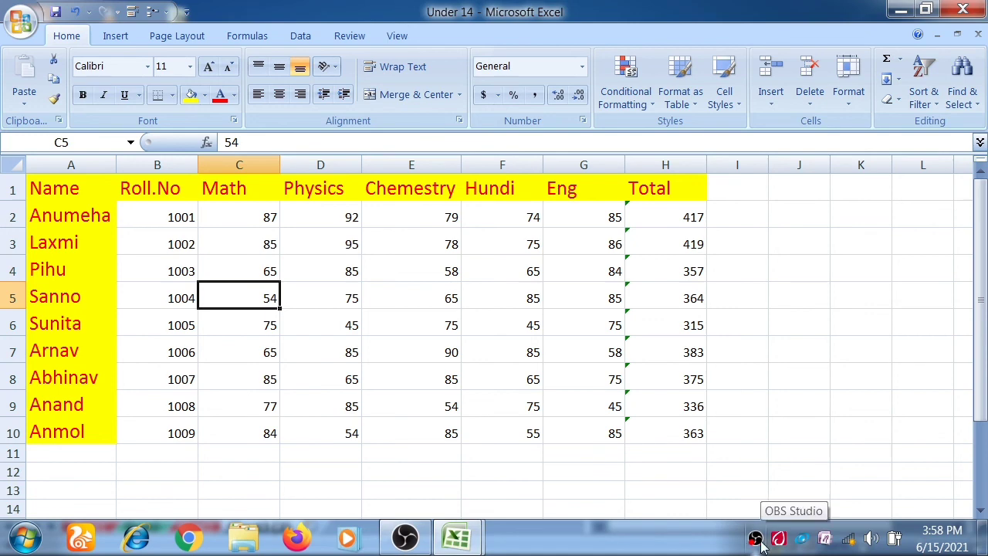
right_click(760, 543)
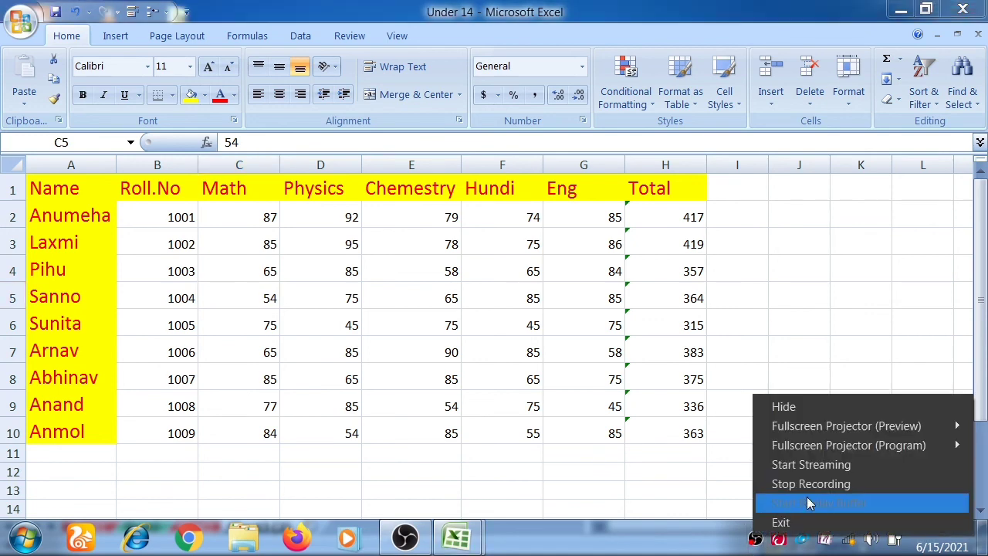